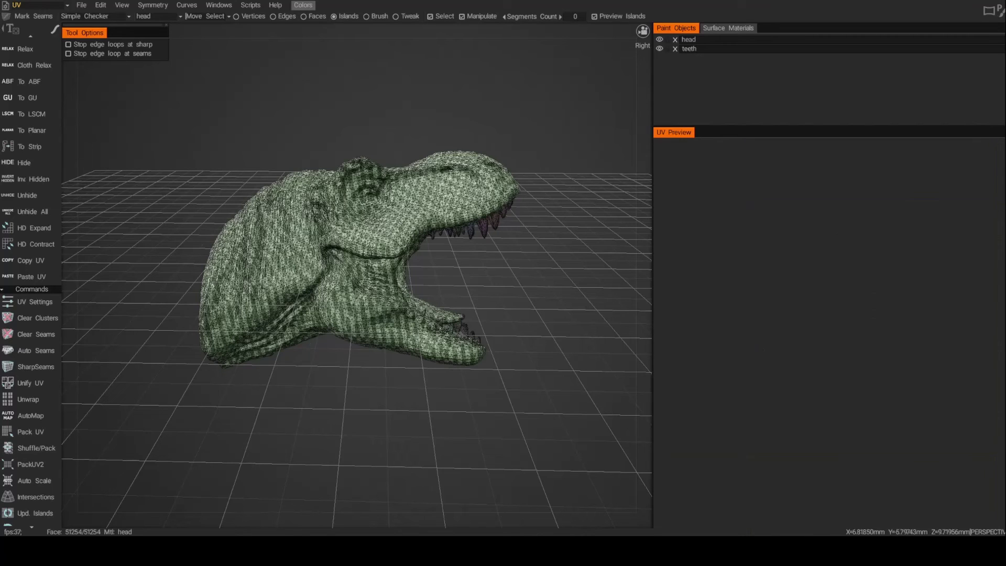
Step: Activate the Edge Loops tool and examine the head mesh around the mouth corner and jaws
{"action": "scroll", "coordinate": [34, 190], "scroll_direction": "up", "scroll_amount": 1}
{"action": "scroll", "coordinate": [35, 194], "scroll_direction": "up", "scroll_amount": 2}
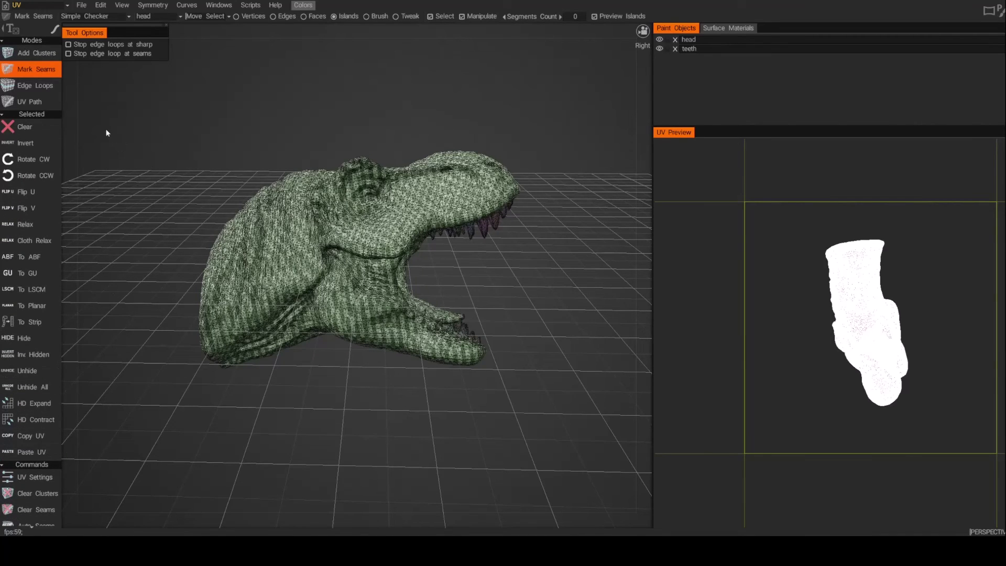
{"action": "left_click_drag", "start_coordinate": [103, 138], "coordinate": [63, 109]}
{"action": "left_click", "coordinate": [36, 86]}
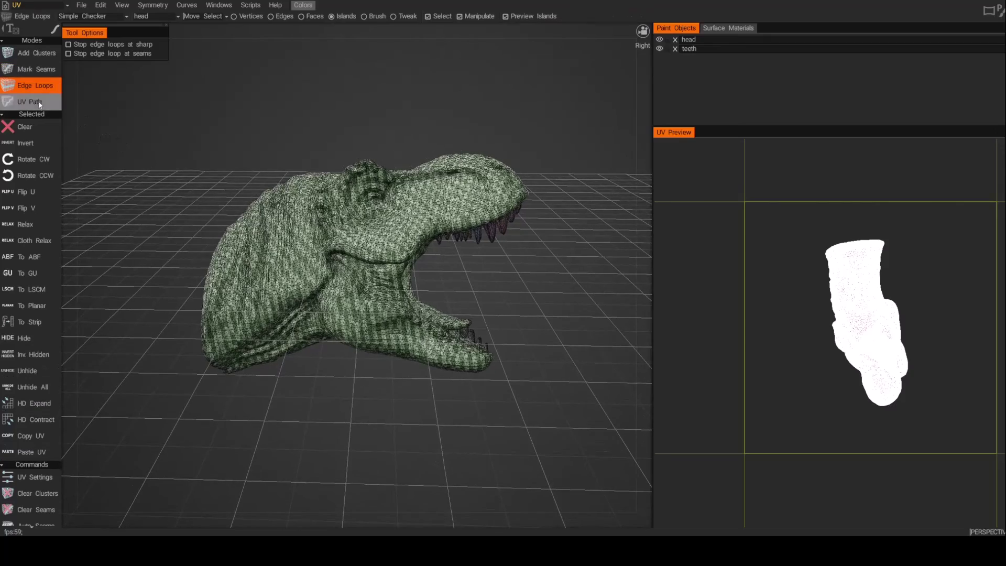
{"action": "scroll", "coordinate": [461, 215], "scroll_direction": "up", "scroll_amount": 5}
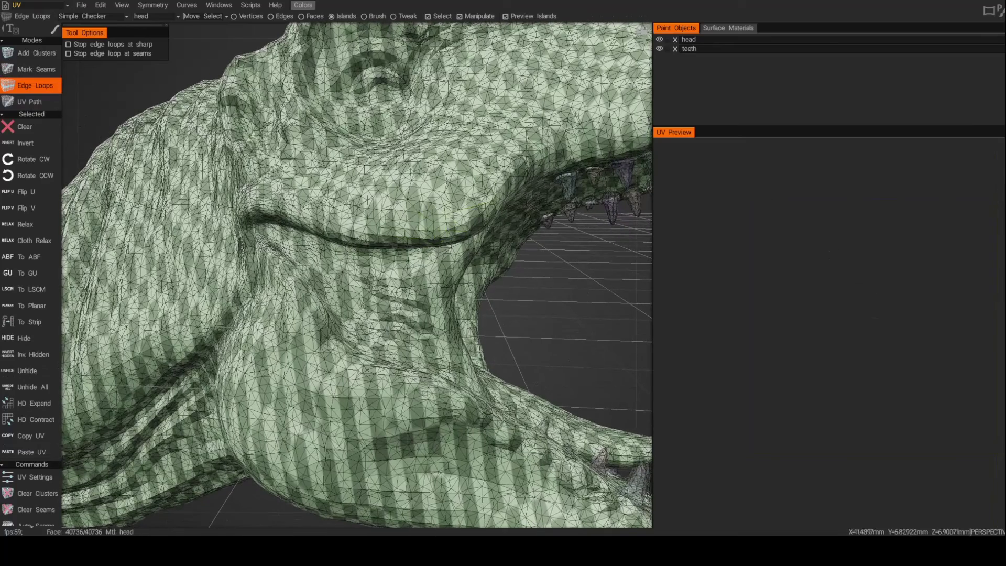
{"action": "left_click_drag", "start_coordinate": [475, 217], "coordinate": [417, 215], "text": "alt"}
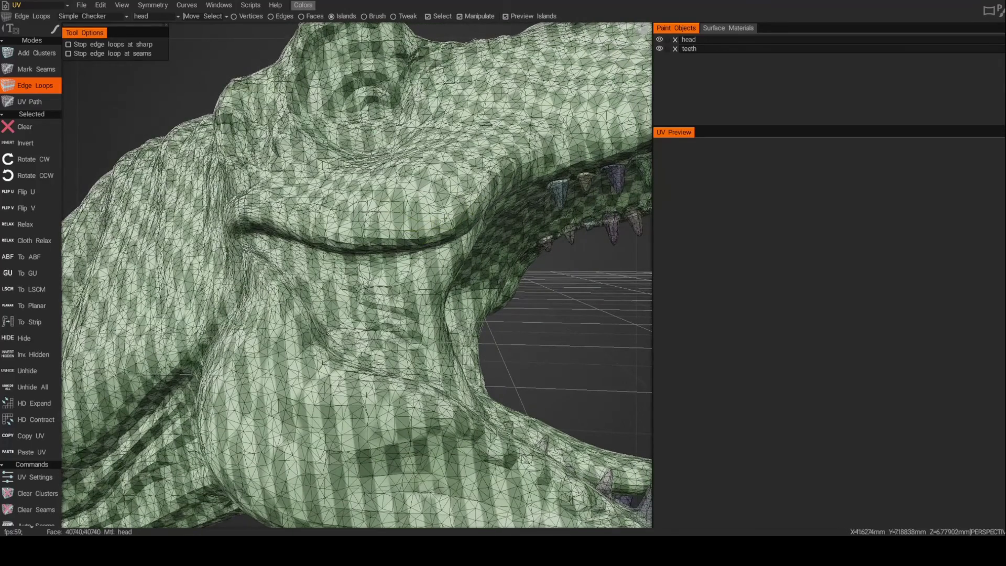
{"action": "left_click_drag", "start_coordinate": [488, 167], "coordinate": [481, 180], "text": "alt"}
{"action": "scroll", "coordinate": [479, 184], "scroll_direction": "down", "scroll_amount": 3}
{"action": "scroll", "coordinate": [357, 273], "scroll_direction": "down", "scroll_amount": 8}
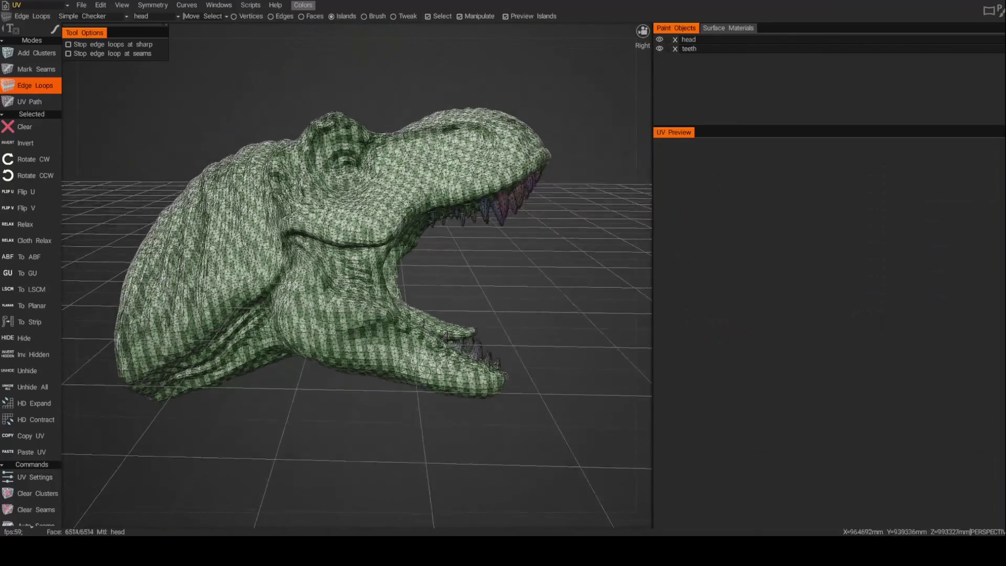
{"action": "left_click_drag", "start_coordinate": [367, 258], "coordinate": [400, 253], "text": "alt"}
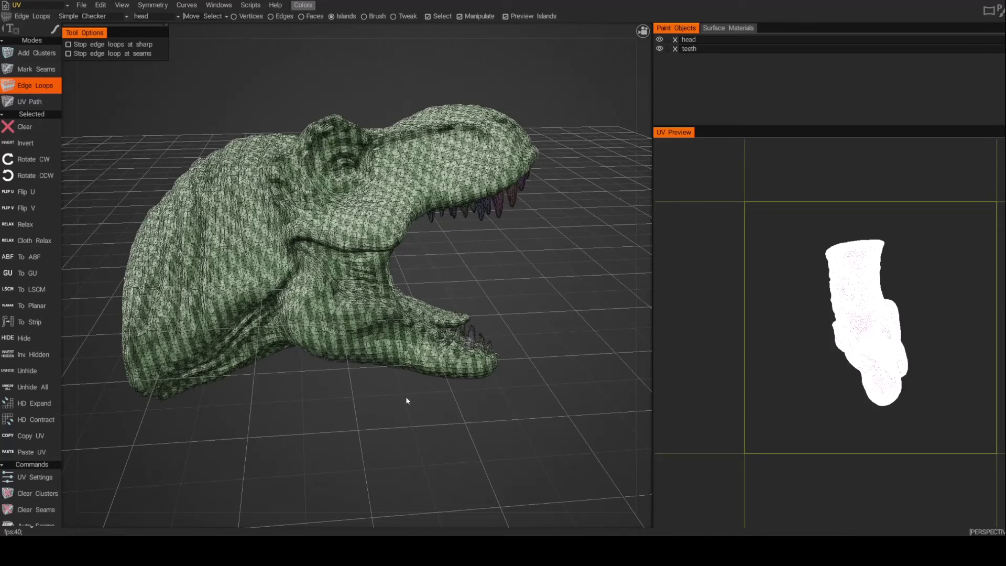
Step: Activate the UV Path tool and place a starting point on the edge of the upper lip
{"action": "left_click", "coordinate": [35, 103]}
{"action": "left_click", "coordinate": [450, 206]}
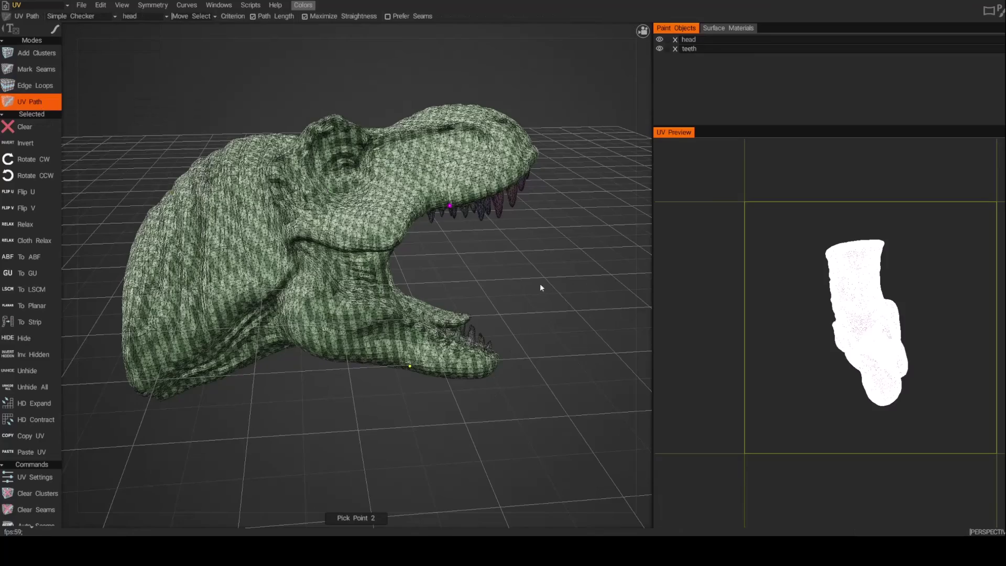
{"action": "left_click_drag", "start_coordinate": [539, 289], "coordinate": [482, 246]}
{"action": "left_click_drag", "start_coordinate": [468, 204], "coordinate": [530, 202], "text": "alt"}
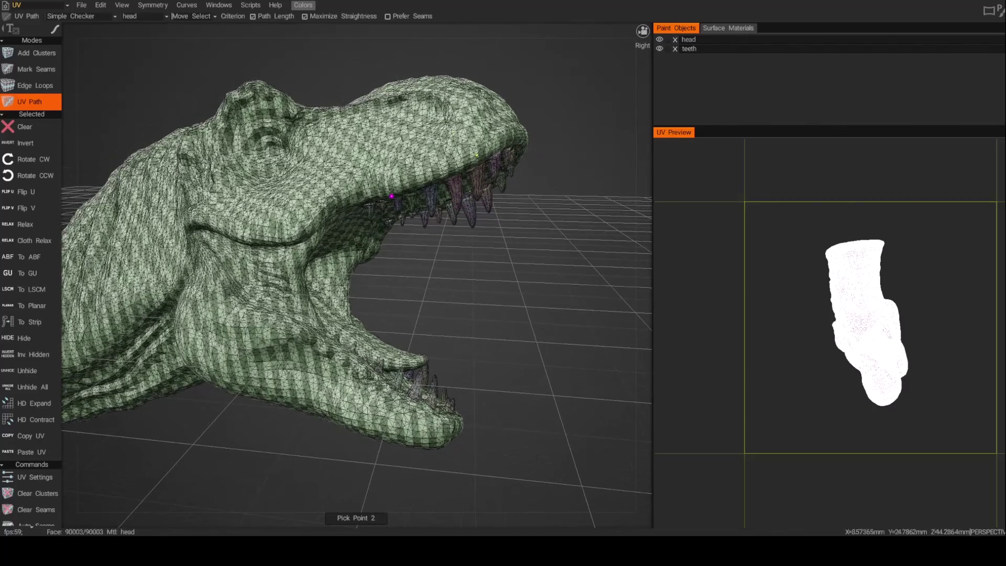
Step: View the teeth UV set, and return to the head UV set
{"action": "left_click", "coordinate": [140, 16]}
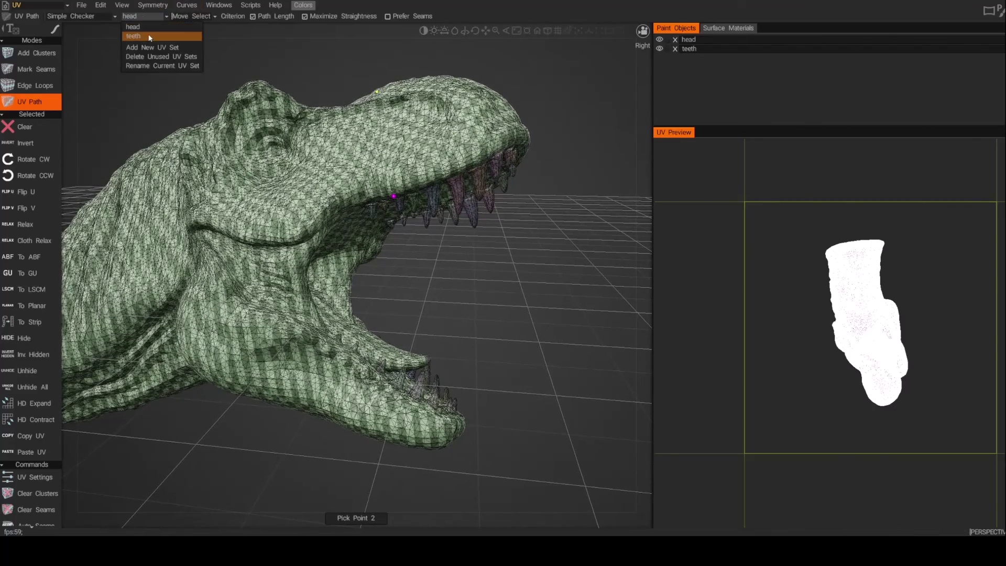
{"action": "left_click", "coordinate": [138, 37]}
{"action": "left_click_drag", "start_coordinate": [234, 76], "coordinate": [229, 77], "text": "alt"}
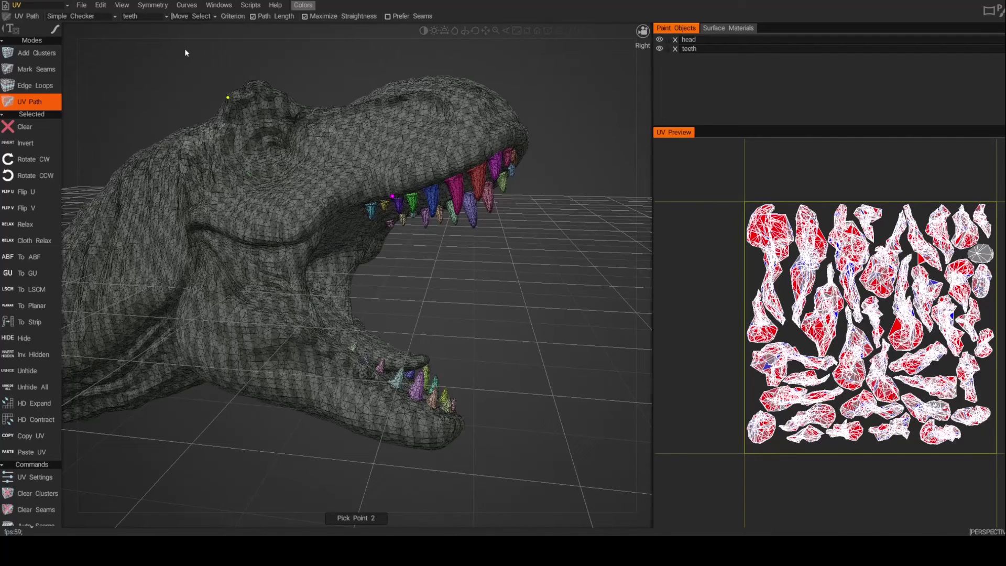
{"action": "left_click", "coordinate": [139, 15]}
{"action": "left_click", "coordinate": [144, 29]}
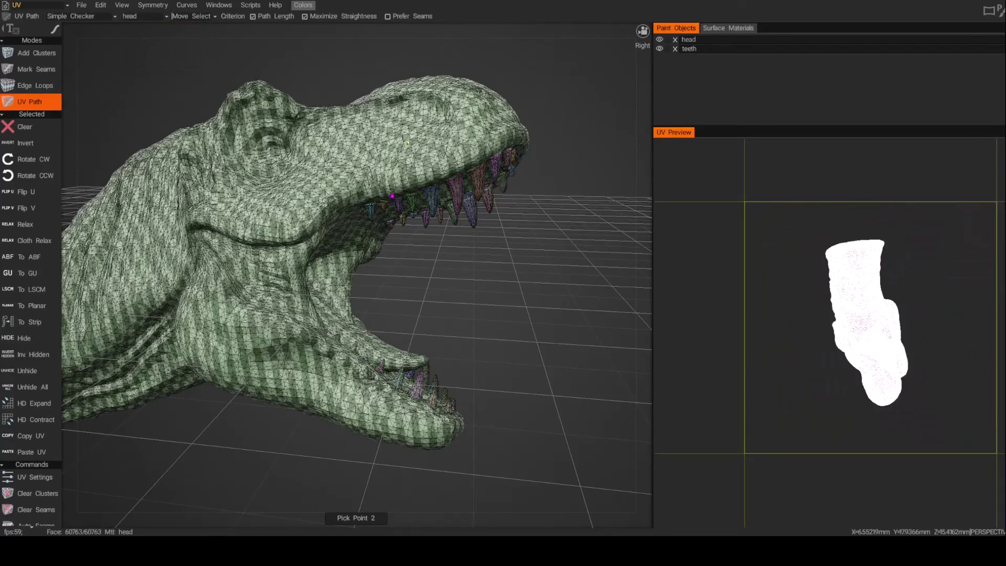
Step: Hide the teeth paint object and clear the pending UV Path point
{"action": "left_click_drag", "start_coordinate": [157, 270], "coordinate": [245, 284], "text": "alt"}
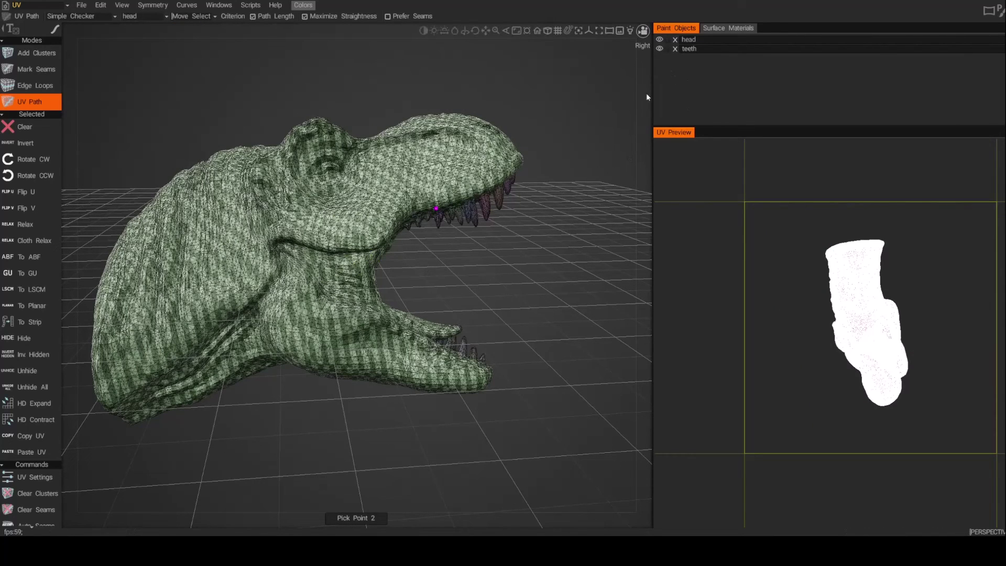
{"action": "left_click", "coordinate": [660, 49]}
{"action": "left_click_drag", "start_coordinate": [497, 319], "coordinate": [484, 296], "text": "alt"}
{"action": "key", "text": "Escape"}
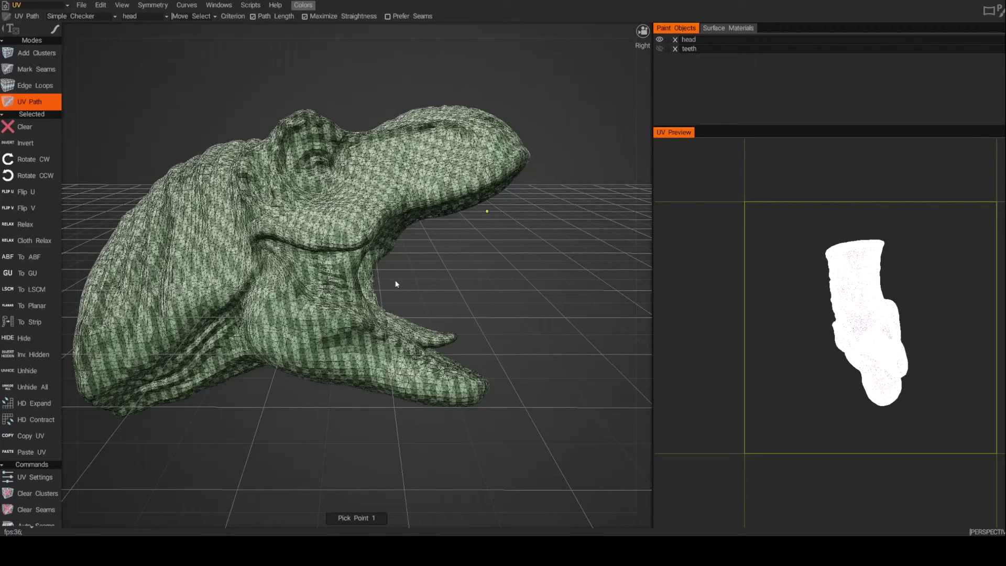
Step: Place the first UV Path point at the right corner of the mouth
{"action": "scroll", "coordinate": [395, 283], "scroll_direction": "up", "scroll_amount": 5}
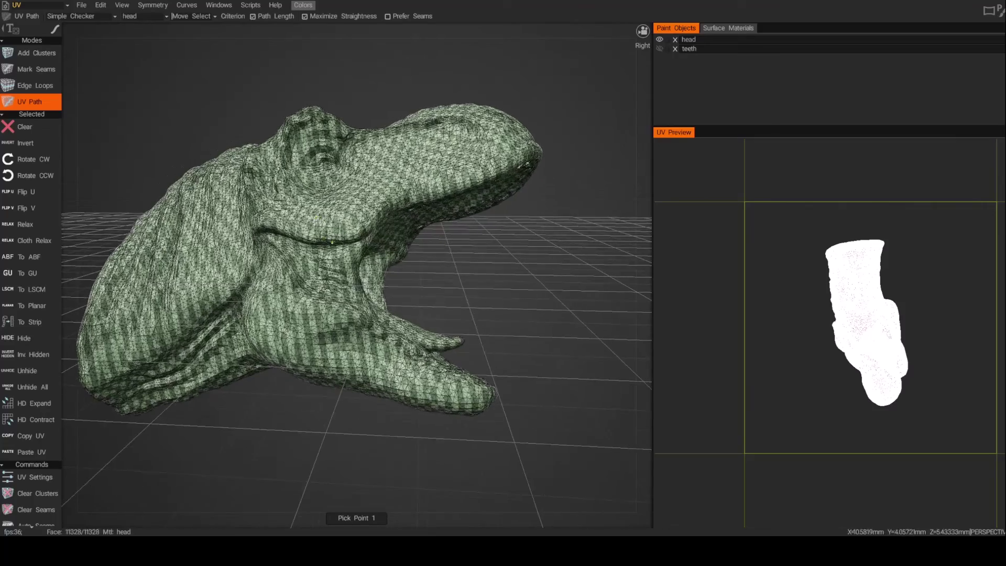
{"action": "scroll", "coordinate": [337, 212], "scroll_direction": "up", "scroll_amount": 2}
{"action": "left_click_drag", "start_coordinate": [337, 212], "coordinate": [283, 197], "text": "alt"}
{"action": "scroll", "coordinate": [193, 199], "scroll_direction": "up", "scroll_amount": 4}
{"action": "left_click_drag", "start_coordinate": [197, 183], "coordinate": [193, 199], "text": "alt"}
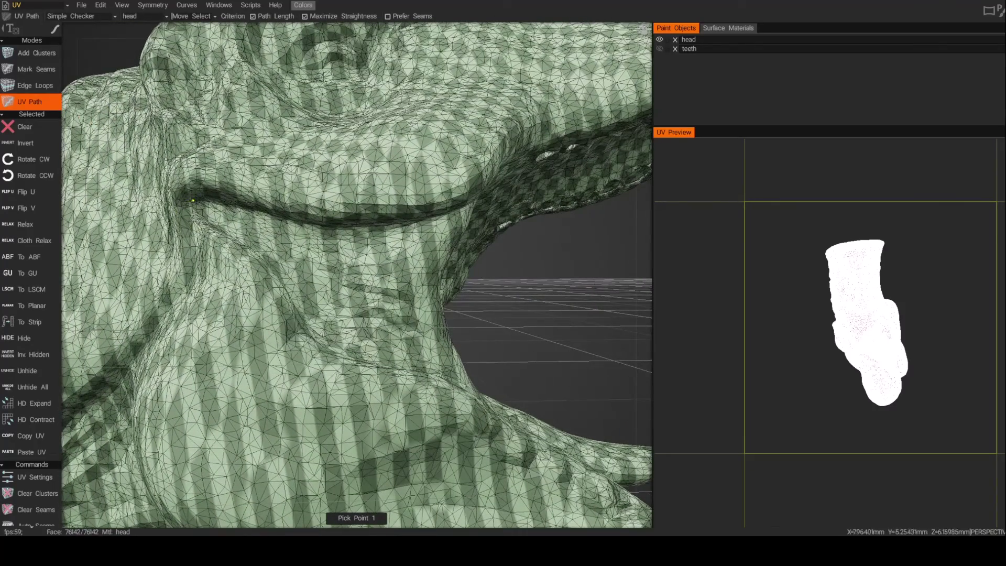
{"action": "left_click", "coordinate": [193, 200]}
{"action": "scroll", "coordinate": [193, 200], "scroll_direction": "down", "scroll_amount": 5}
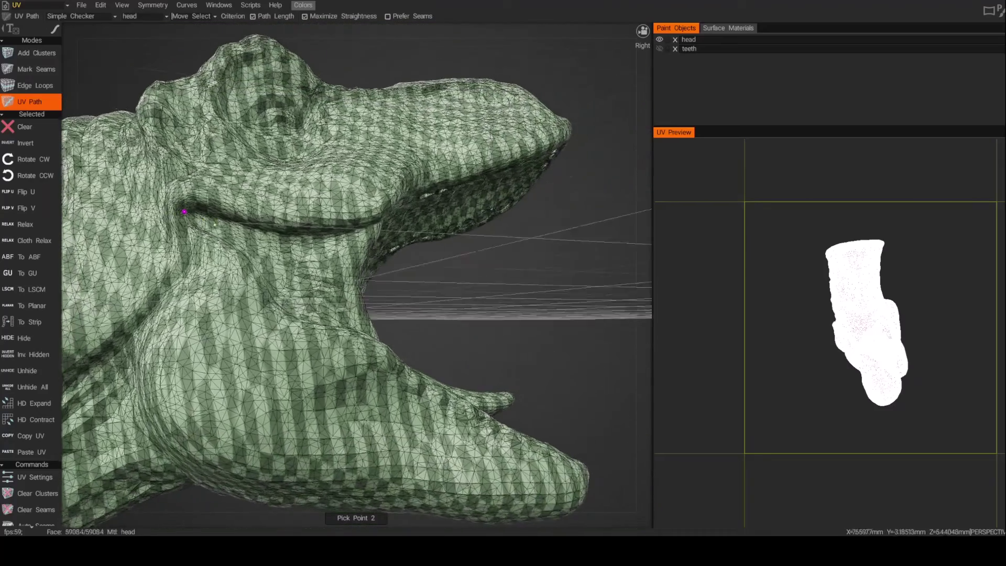
{"action": "left_click_drag", "start_coordinate": [215, 225], "coordinate": [182, 202], "text": "alt"}
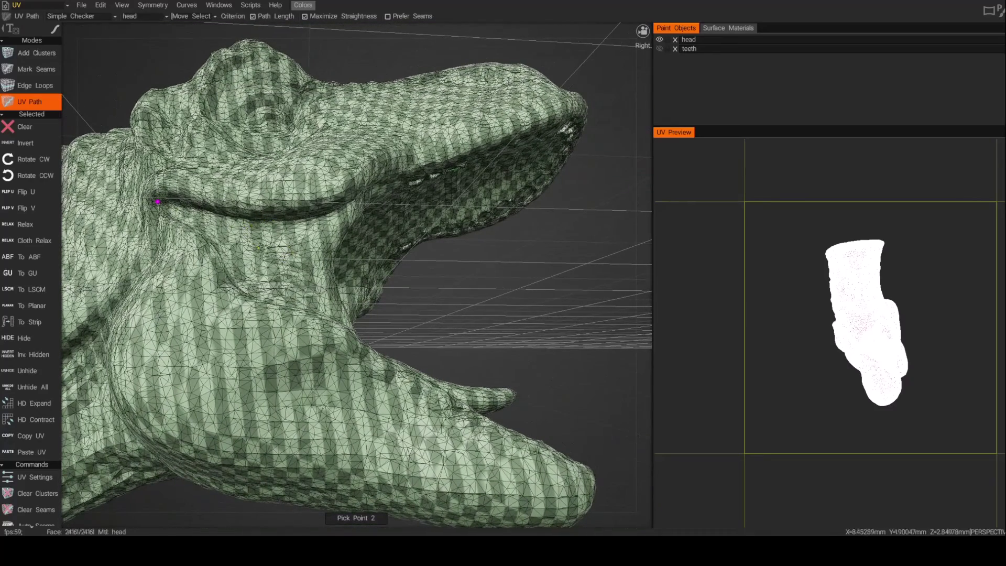
Step: Extend the UV path from the right mouth corner along the right side of the upper lip
{"action": "left_click_drag", "start_coordinate": [264, 268], "coordinate": [285, 254]}
{"action": "left_click_drag", "start_coordinate": [305, 200], "coordinate": [175, 176]}
{"action": "left_click", "coordinate": [287, 217]}
{"action": "left_click_drag", "start_coordinate": [286, 217], "coordinate": [250, 237]}
{"action": "left_click", "coordinate": [323, 195]}
{"action": "left_click_drag", "start_coordinate": [321, 198], "coordinate": [282, 162], "text": "alt"}
{"action": "left_click", "coordinate": [360, 190]}
Step: Continue the UV path forward along the upper lip and around the tip of the snout
{"action": "mouse_move", "coordinate": [360, 190]}
{"action": "left_mouse_down", "text": "alt"}
{"action": "mouse_move", "coordinate": [342, 184]}
{"action": "mouse_move", "coordinate": [354, 192]}
{"action": "left_mouse_up", "text": "alt"}
{"action": "left_click", "coordinate": [383, 116]}
{"action": "left_click_drag", "start_coordinate": [383, 116], "coordinate": [379, 105], "text": "alt"}
{"action": "left_click", "coordinate": [432, 71]}
{"action": "left_click_drag", "start_coordinate": [431, 71], "coordinate": [356, 157], "text": "alt"}
{"action": "left_click", "coordinate": [478, 61]}
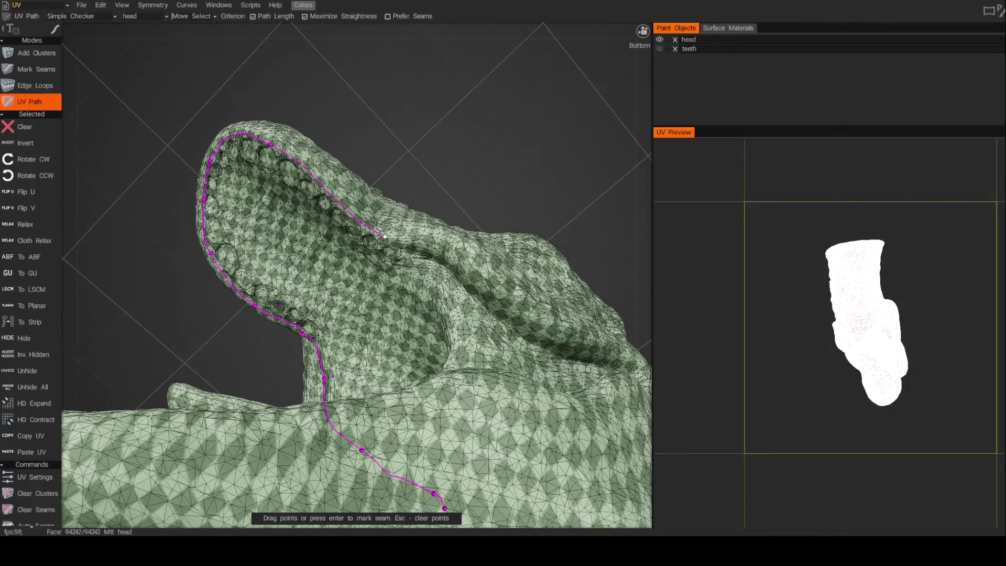
Step: Continue the UV path back along the left upper lip to the left corner of the mouth
{"action": "left_click", "coordinate": [384, 237]}
{"action": "left_click_drag", "start_coordinate": [385, 237], "coordinate": [352, 229], "text": "alt"}
{"action": "left_click", "coordinate": [436, 269]}
{"action": "left_click_drag", "start_coordinate": [436, 269], "coordinate": [397, 254], "text": "alt"}
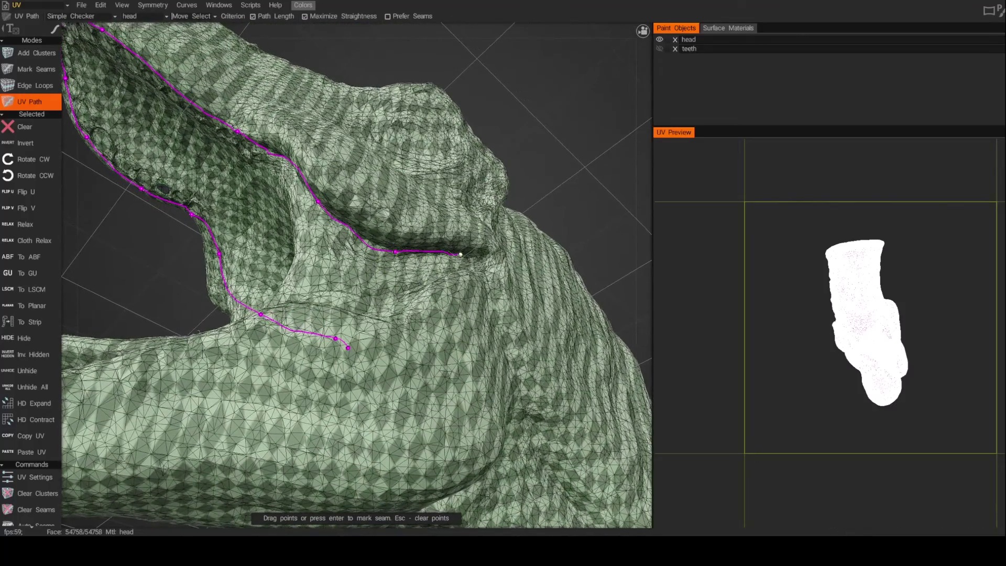
{"action": "left_click", "coordinate": [460, 254]}
{"action": "left_click_drag", "start_coordinate": [460, 254], "coordinate": [418, 278], "text": "alt"}
{"action": "left_click", "coordinate": [479, 253]}
Step: Carry the UV path from the left mouth corner along the left lower lip to the front of the lower jaw
{"action": "scroll", "coordinate": [454, 279], "scroll_direction": "down", "scroll_amount": 3}
{"action": "left_click", "coordinate": [419, 278]}
{"action": "left_click", "coordinate": [401, 309]}
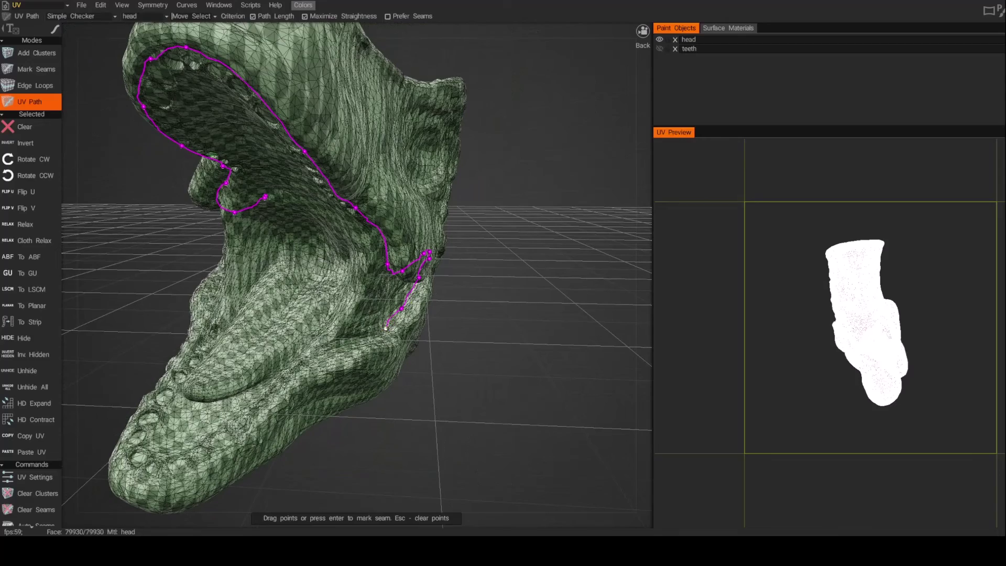
{"action": "left_click_drag", "start_coordinate": [392, 328], "coordinate": [287, 332], "text": "alt"}
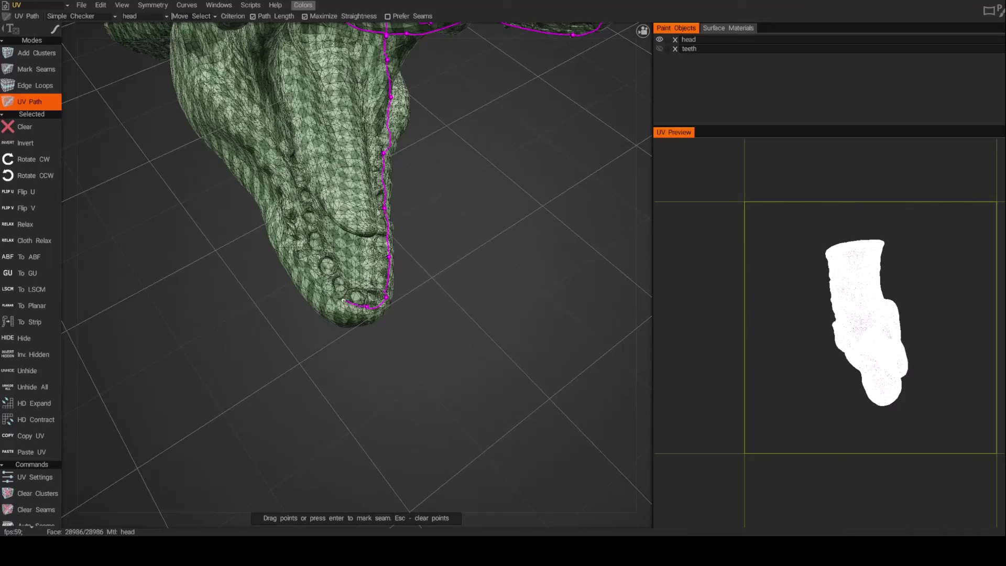
{"action": "left_click_drag", "start_coordinate": [344, 301], "coordinate": [397, 300], "text": "alt"}
{"action": "left_click_drag", "start_coordinate": [296, 318], "coordinate": [301, 312], "text": "alt"}
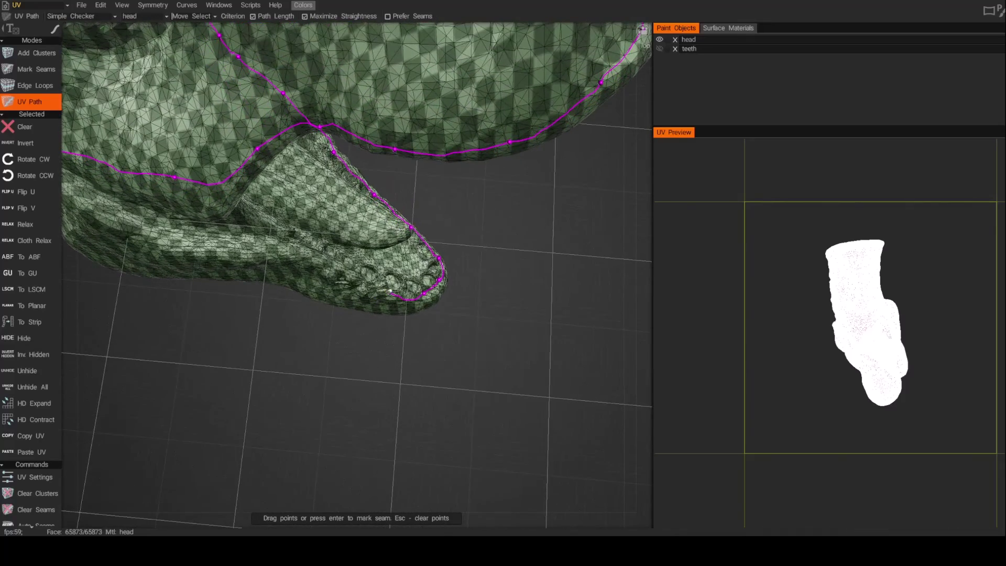
Step: Run the UV path back along the right lower lip and close it at its starting point in the mouth corner
{"action": "left_click_drag", "start_coordinate": [405, 292], "coordinate": [409, 291], "text": "alt"}
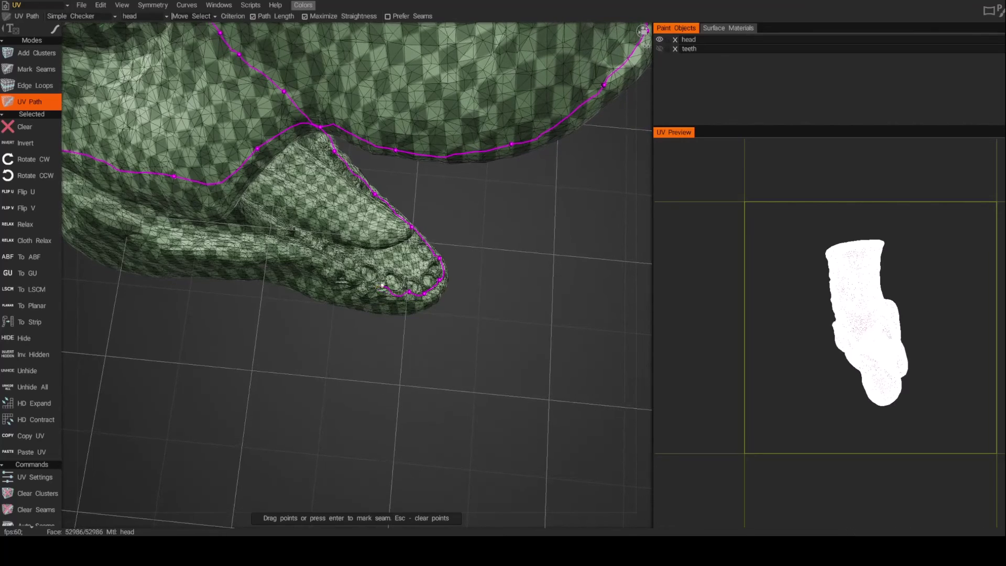
{"action": "left_click_drag", "start_coordinate": [345, 254], "coordinate": [355, 271], "text": "alt"}
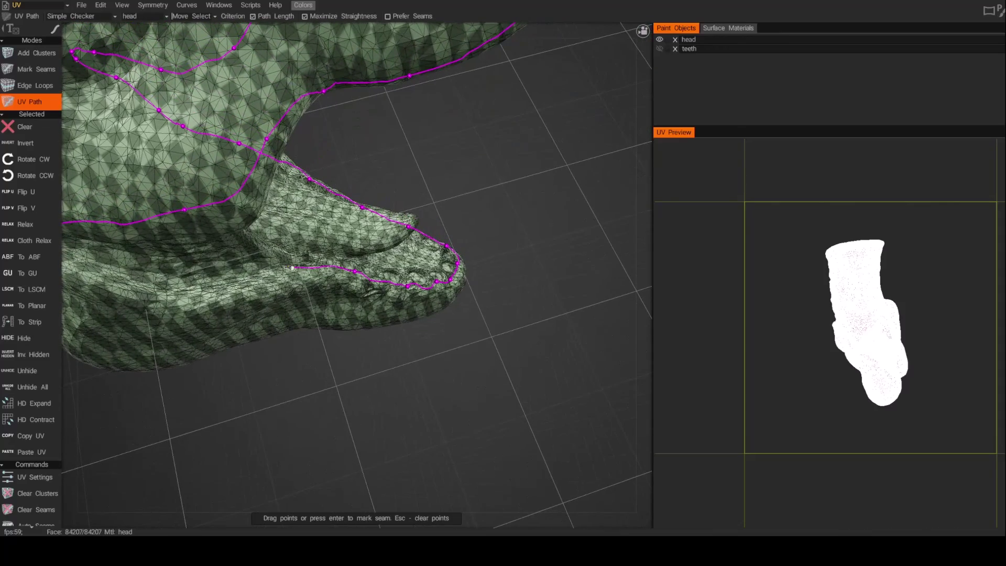
{"action": "left_click_drag", "start_coordinate": [236, 278], "coordinate": [291, 329], "text": "alt"}
{"action": "left_click", "coordinate": [231, 293]}
{"action": "left_click_drag", "start_coordinate": [230, 292], "coordinate": [265, 294], "text": "alt"}
{"action": "scroll", "coordinate": [252, 294], "scroll_direction": "down", "scroll_amount": 10}
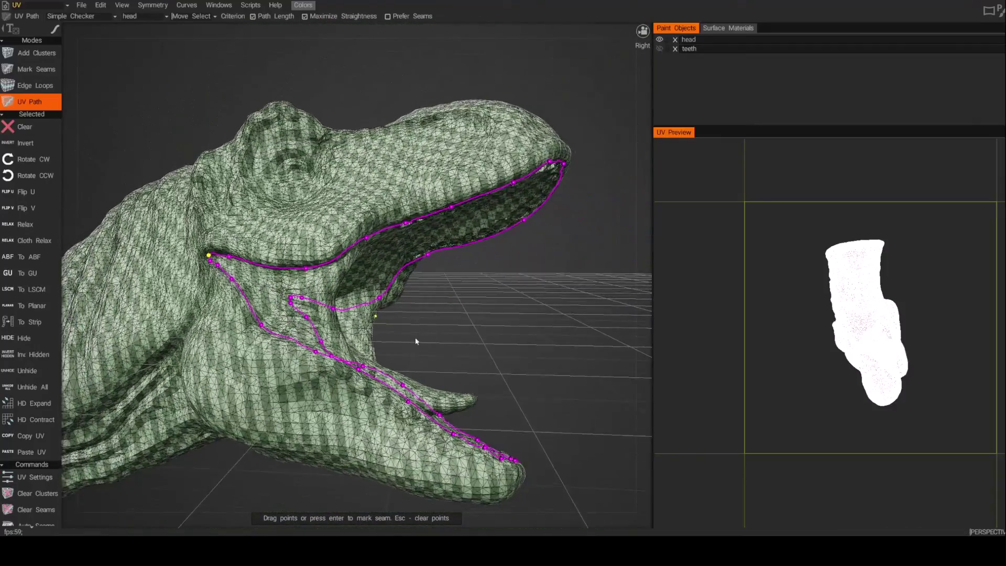
Step: Check the closed path around the lips and mark it as a seam separating the mouth interior
{"action": "left_click_drag", "start_coordinate": [416, 341], "coordinate": [435, 348], "text": "alt"}
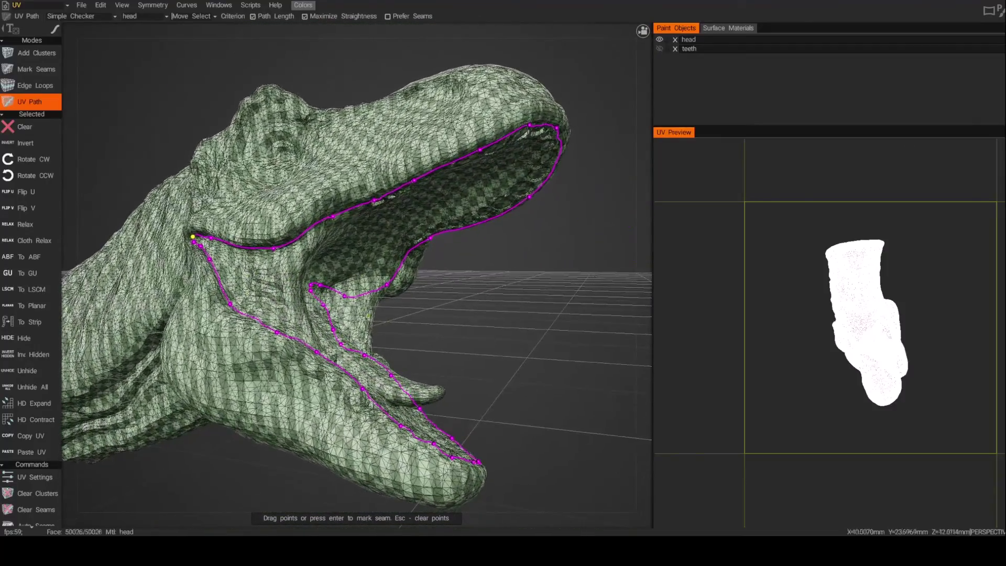
{"action": "scroll", "coordinate": [435, 348], "scroll_direction": "up", "scroll_amount": 6}
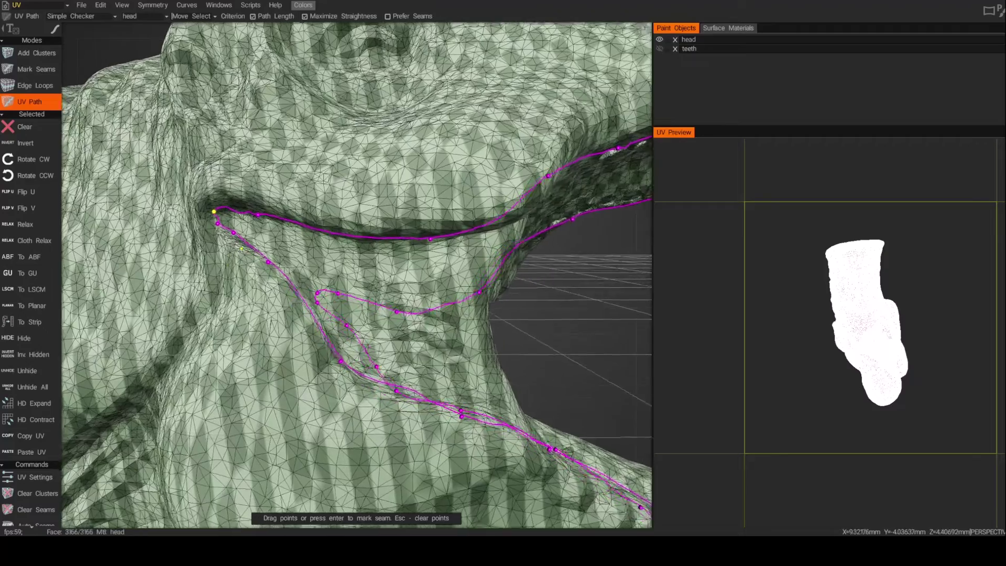
{"action": "left_click_drag", "start_coordinate": [242, 249], "coordinate": [222, 253], "text": "alt"}
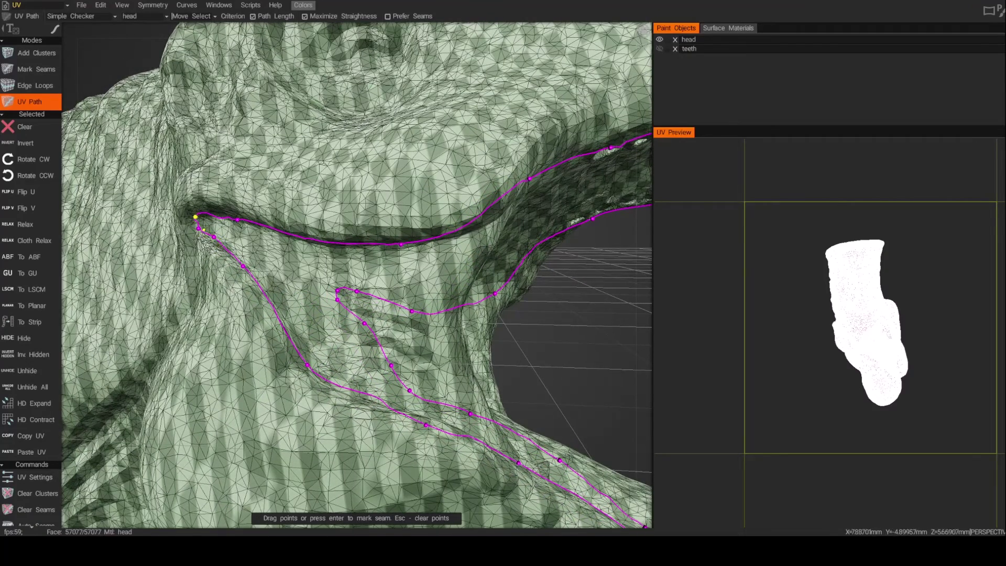
{"action": "left_click_drag", "start_coordinate": [202, 226], "coordinate": [213, 230], "text": "alt"}
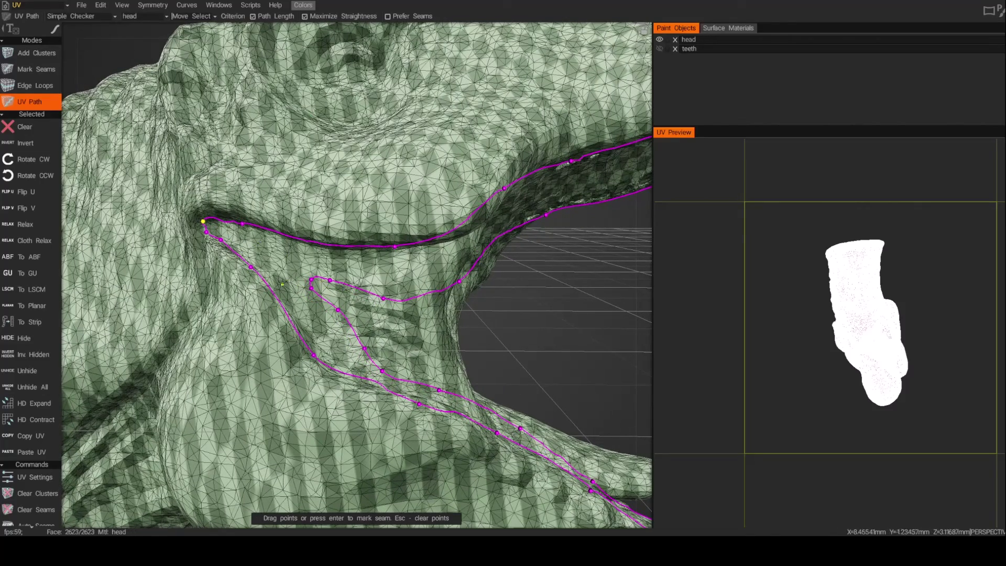
{"action": "key", "text": "Return"}
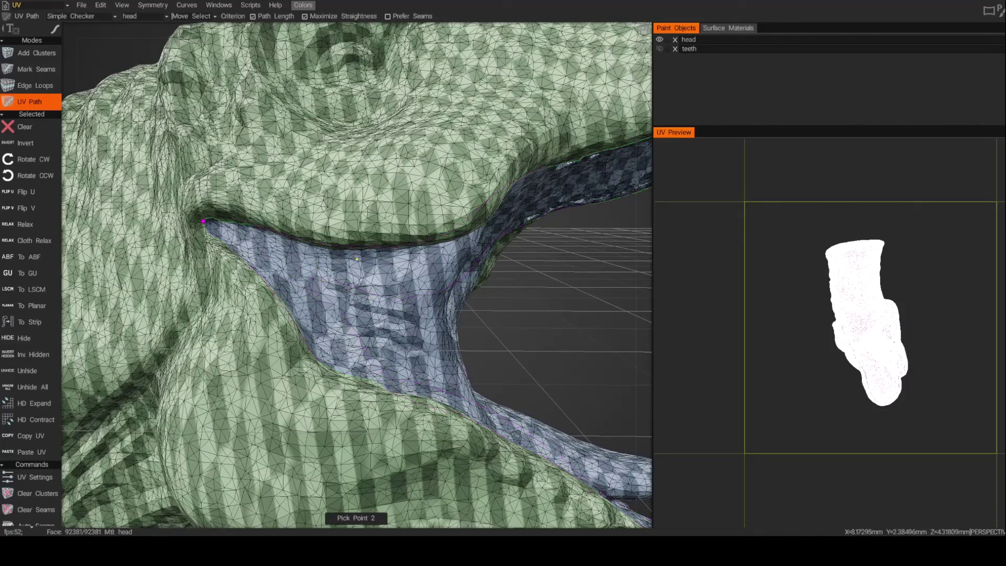
Step: Clear the leftover path point and start a new UV path across the rear of the tongue
{"action": "left_click_drag", "start_coordinate": [349, 258], "coordinate": [299, 324], "text": "alt"}
{"action": "scroll", "coordinate": [302, 265], "scroll_direction": "down", "scroll_amount": 3}
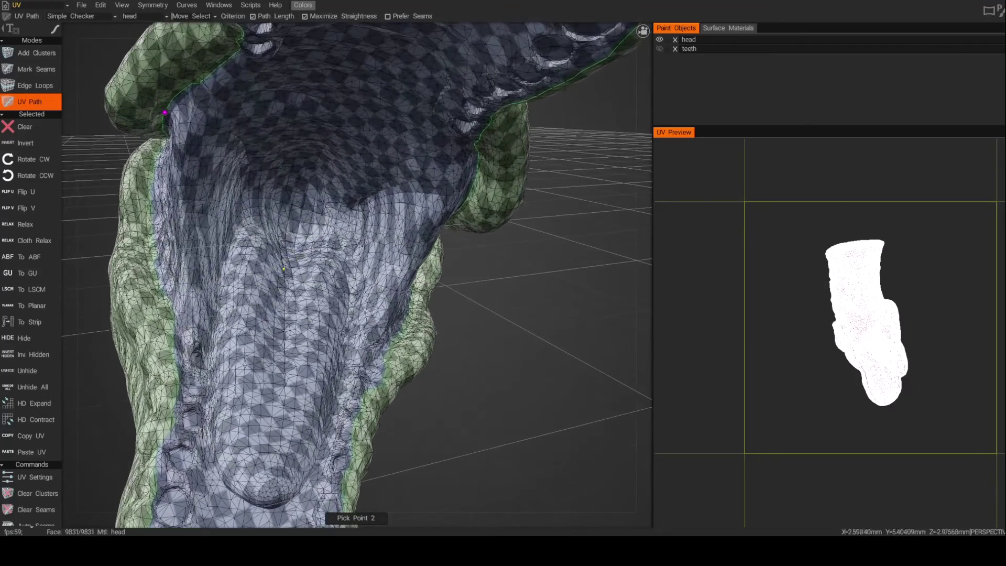
{"action": "key", "text": "Escape"}
{"action": "left_click_drag", "start_coordinate": [289, 231], "coordinate": [287, 262], "text": "alt"}
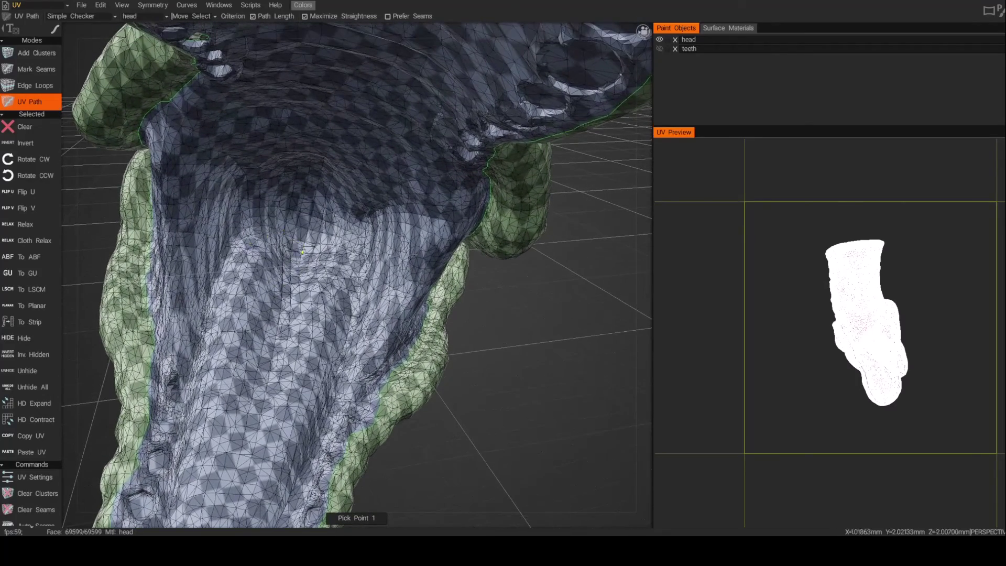
{"action": "left_click", "coordinate": [295, 252]}
{"action": "left_click", "coordinate": [264, 240]}
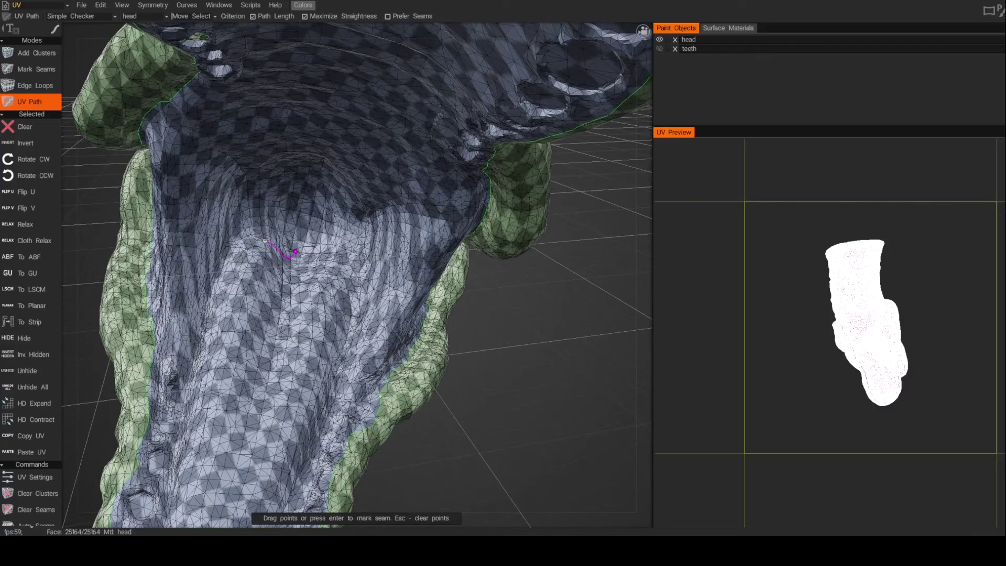
Step: Carry the UV path around the back of the tongue and along its side to just before the tip
{"action": "left_click", "coordinate": [247, 236]}
{"action": "left_click_drag", "start_coordinate": [247, 236], "coordinate": [280, 225], "text": "alt"}
{"action": "left_click", "coordinate": [245, 253]}
{"action": "left_click_drag", "start_coordinate": [245, 254], "coordinate": [229, 241], "text": "alt"}
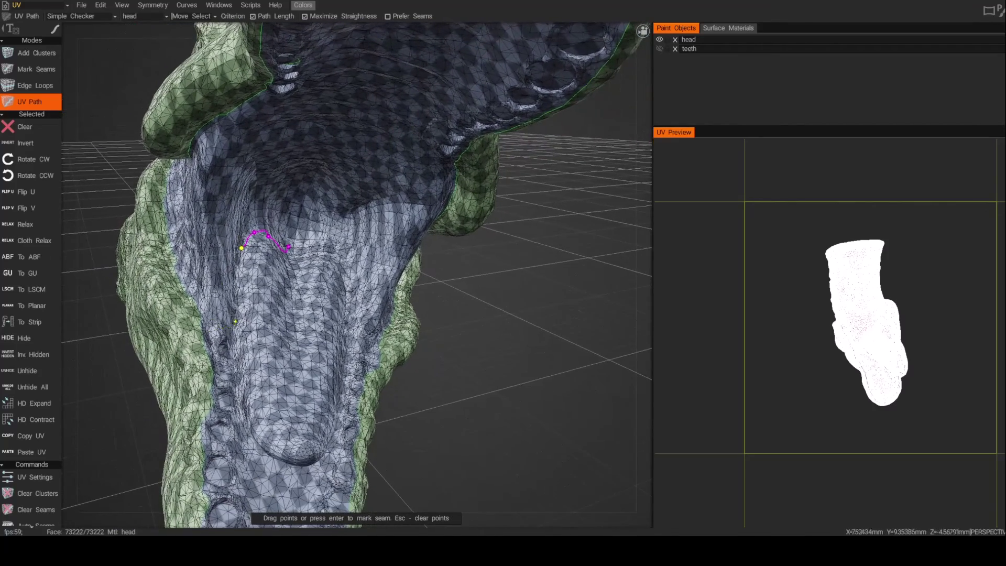
{"action": "left_click_drag", "start_coordinate": [235, 324], "coordinate": [225, 313], "text": "alt"}
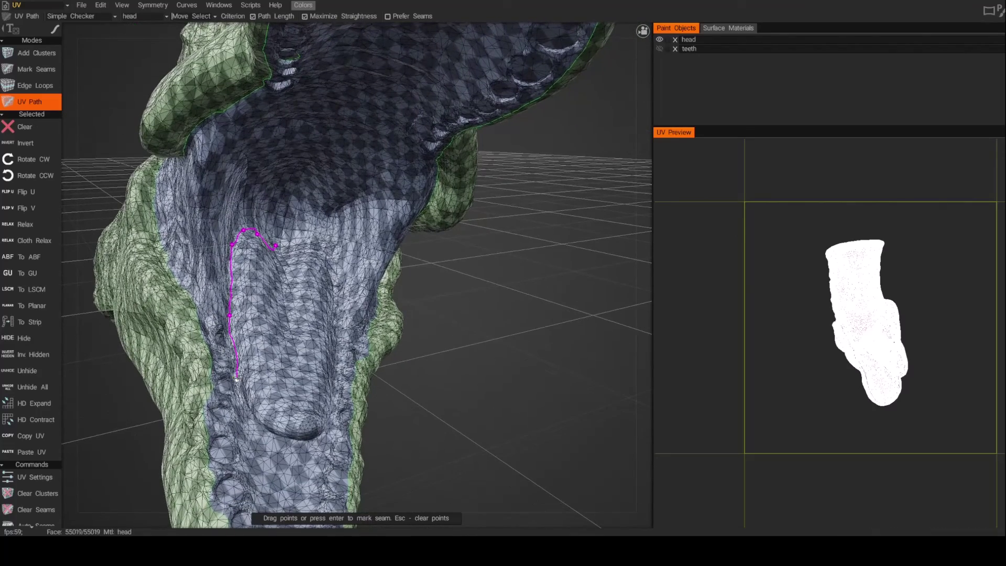
{"action": "middle_click_drag", "start_coordinate": [237, 379], "coordinate": [254, 390]}
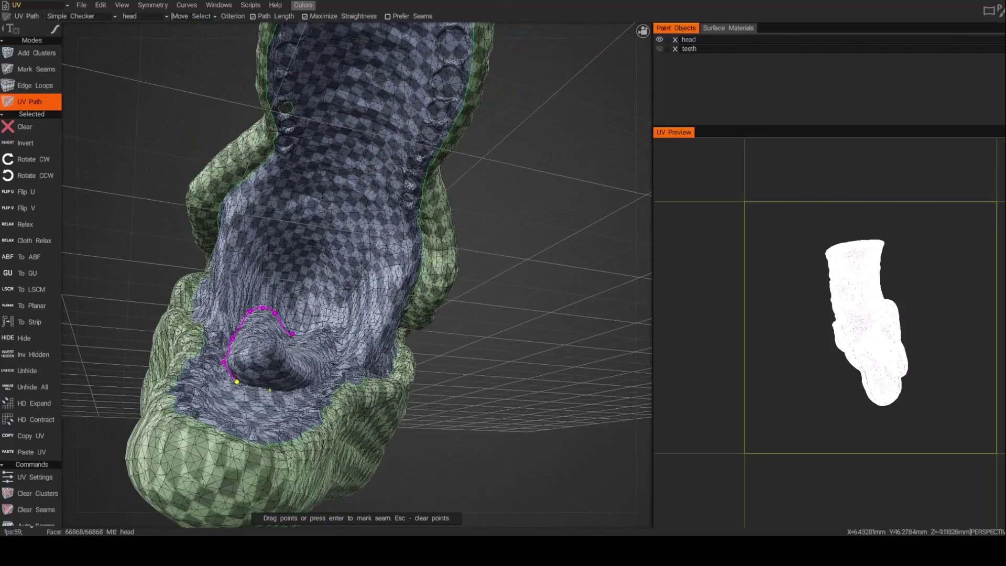
Step: Run the UV path under the tongue's tip, back along its opposite side, and close it across the rear of the tongue
{"action": "middle_click_drag", "start_coordinate": [318, 387], "coordinate": [387, 236]}
{"action": "left_click", "coordinate": [304, 389]}
{"action": "left_click", "coordinate": [357, 233]}
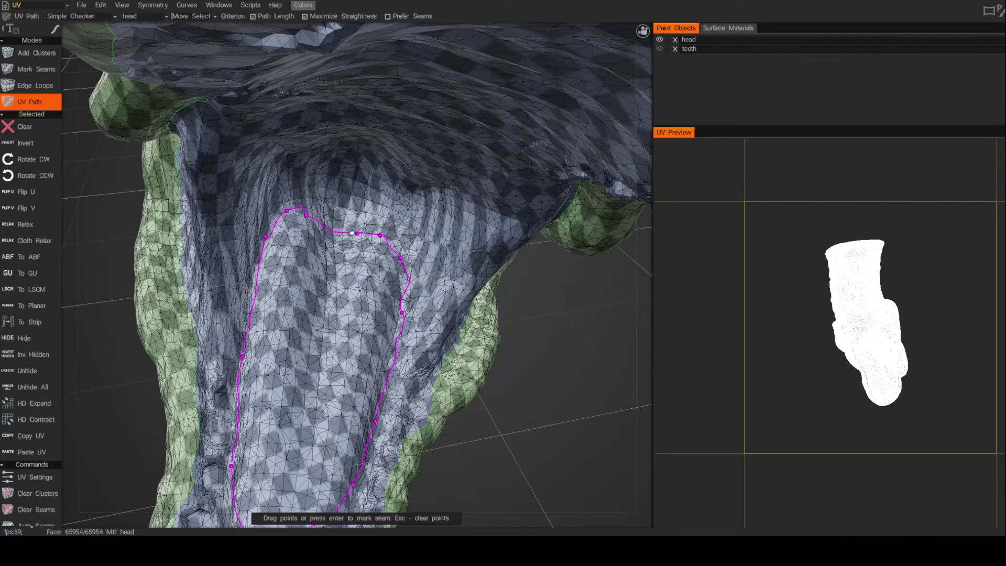
Step: Refine the closed path at the rear of the tongue and mark it as a seam
{"action": "left_click_drag", "start_coordinate": [498, 357], "coordinate": [498, 325], "text": "alt"}
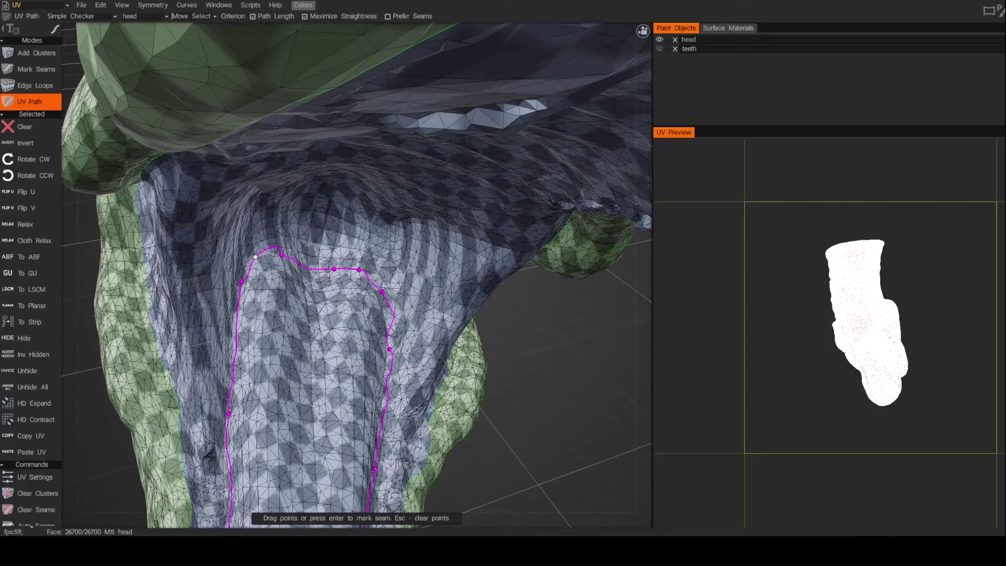
{"action": "left_click_drag", "start_coordinate": [250, 266], "coordinate": [248, 261]}
{"action": "scroll", "coordinate": [275, 253], "scroll_direction": "down", "scroll_amount": 3}
{"action": "left_click_drag", "start_coordinate": [452, 369], "coordinate": [465, 364], "text": "alt"}
{"action": "middle_click_drag", "start_coordinate": [466, 368], "coordinate": [511, 367]}
{"action": "key", "text": "Return"}
{"action": "mouse_move", "coordinate": [438, 333]}
{"action": "middle_mouse_down"}
{"action": "mouse_move", "coordinate": [450, 300]}
{"action": "mouse_move", "coordinate": [426, 339]}
{"action": "middle_mouse_up"}
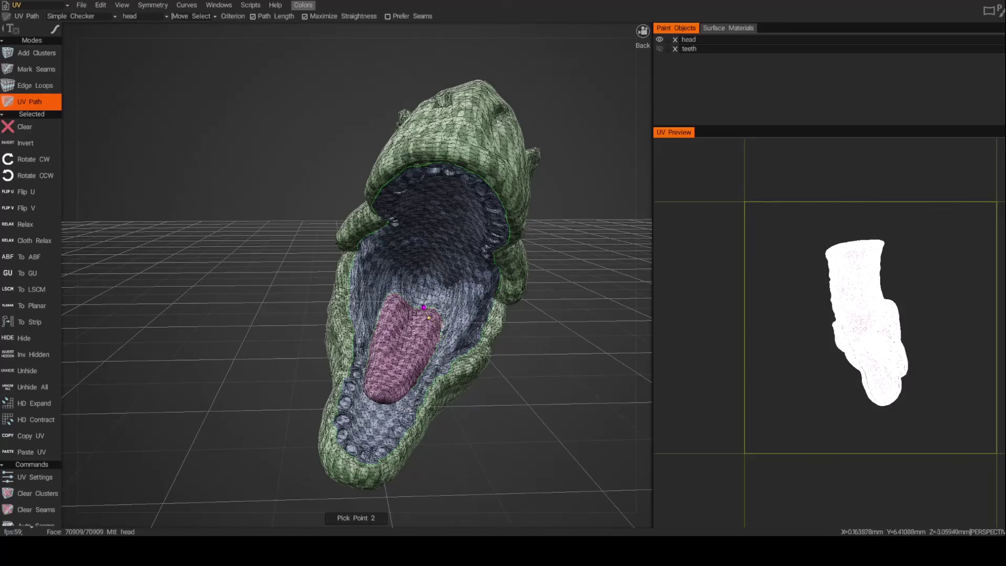
Step: Clear the leftover path point and start a new UV path on top of the head behind the brow ridges
{"action": "middle_click_drag", "start_coordinate": [430, 317], "coordinate": [474, 321]}
{"action": "middle_click_drag", "start_coordinate": [413, 308], "coordinate": [440, 314]}
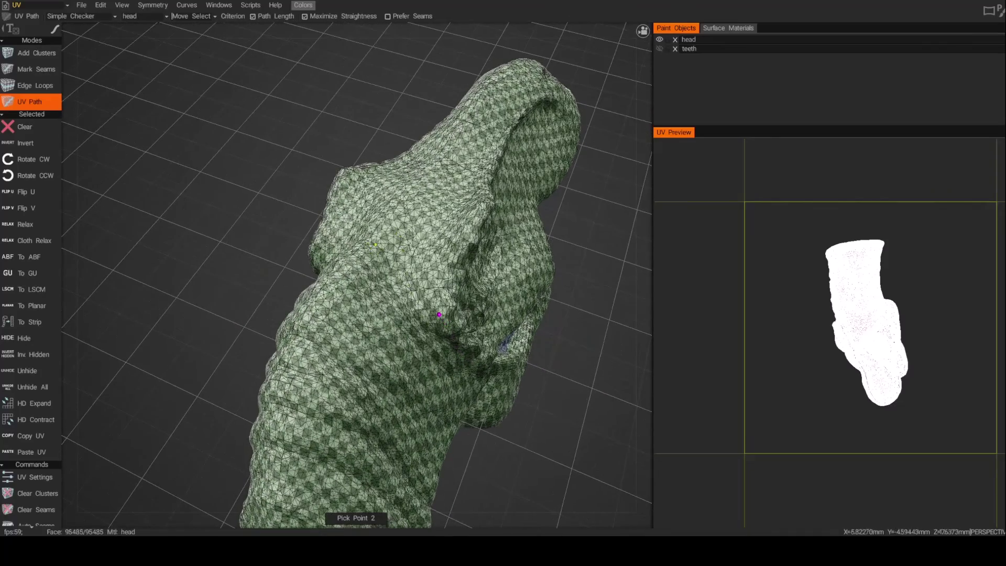
{"action": "left_click", "coordinate": [375, 244]}
{"action": "middle_click_drag", "start_coordinate": [378, 246], "coordinate": [321, 192]}
{"action": "middle_click_drag", "start_coordinate": [396, 278], "coordinate": [356, 236]}
{"action": "key", "text": "Escape"}
{"action": "scroll", "coordinate": [415, 320], "scroll_direction": "up", "scroll_amount": 4}
{"action": "left_click", "coordinate": [378, 274]}
Step: Extend the UV path down the right side of the head behind the eye to the mouth corner and mark it as a seam
{"action": "mouse_move", "coordinate": [394, 317]}
{"action": "middle_mouse_down"}
{"action": "mouse_move", "coordinate": [380, 330]}
{"action": "mouse_move", "coordinate": [374, 292]}
{"action": "middle_mouse_up"}
{"action": "left_click", "coordinate": [385, 329]}
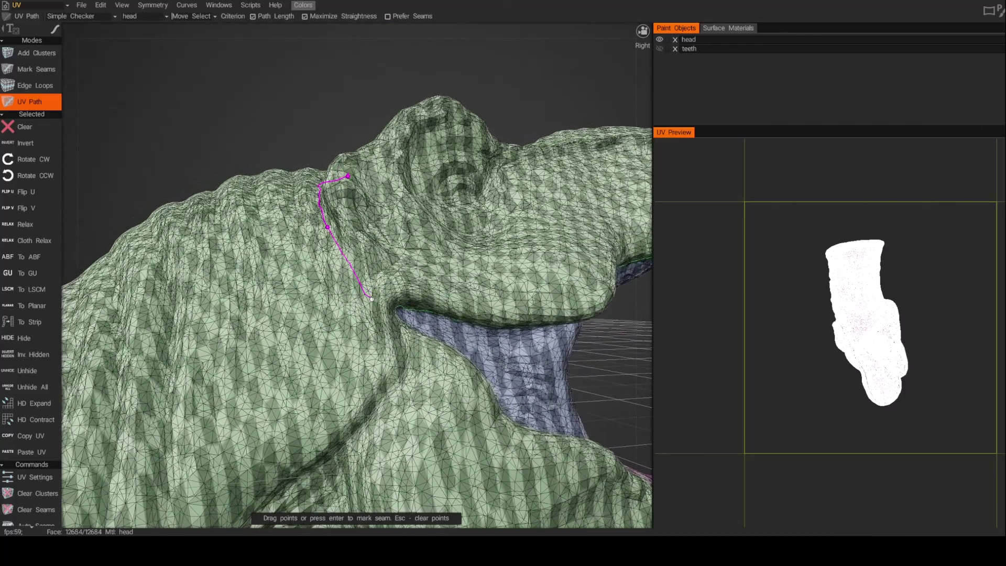
{"action": "left_click_drag", "start_coordinate": [378, 304], "coordinate": [385, 303]}
{"action": "mouse_move", "coordinate": [385, 303]}
{"action": "middle_mouse_down"}
{"action": "mouse_move", "coordinate": [373, 303]}
{"action": "mouse_move", "coordinate": [387, 290]}
{"action": "middle_mouse_up"}
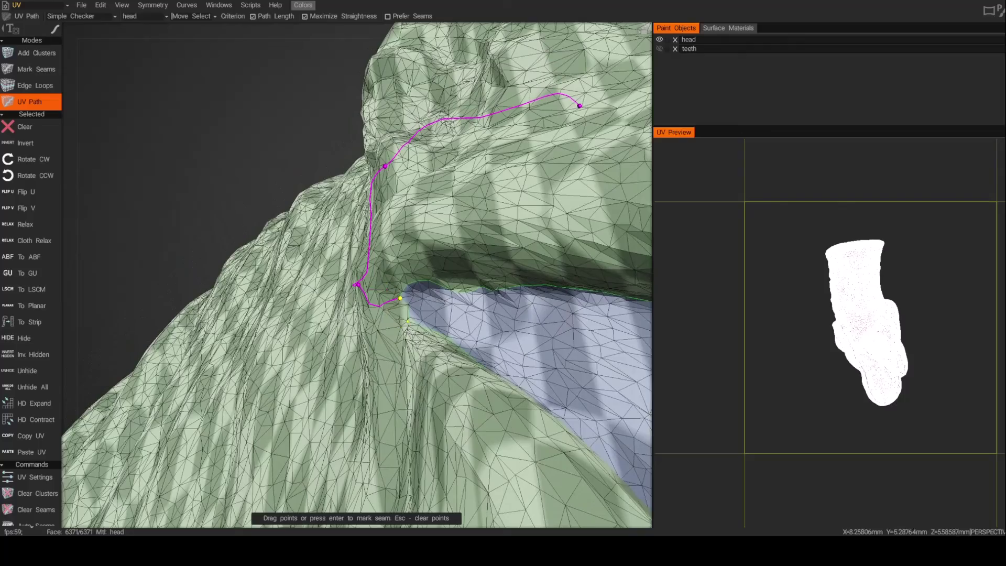
{"action": "key", "text": "Return"}
Step: Start a new UV path at the crown end of the last seam and carry it down the left side behind the eye
{"action": "middle_click_drag", "start_coordinate": [388, 295], "coordinate": [276, 245]}
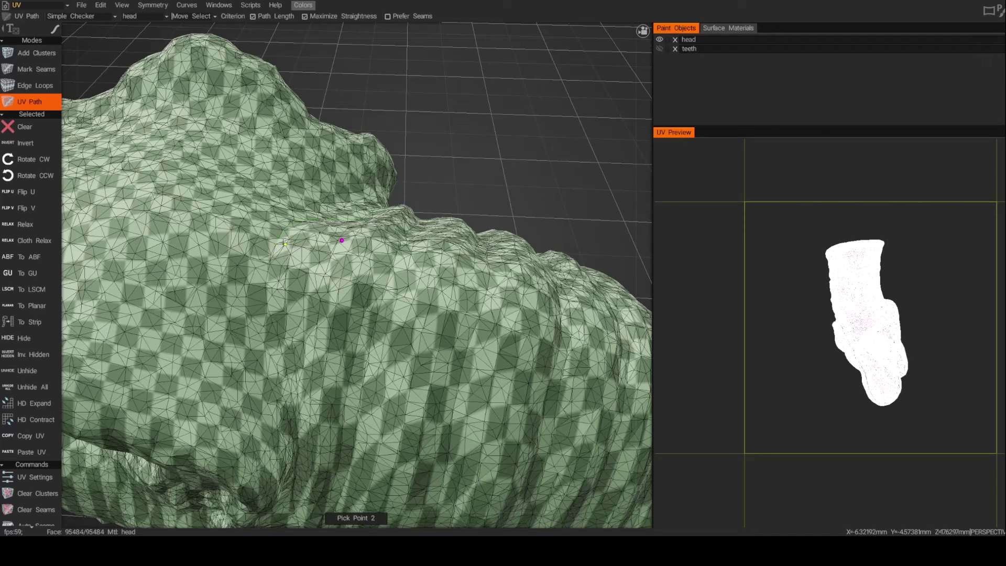
{"action": "left_click", "coordinate": [289, 240]}
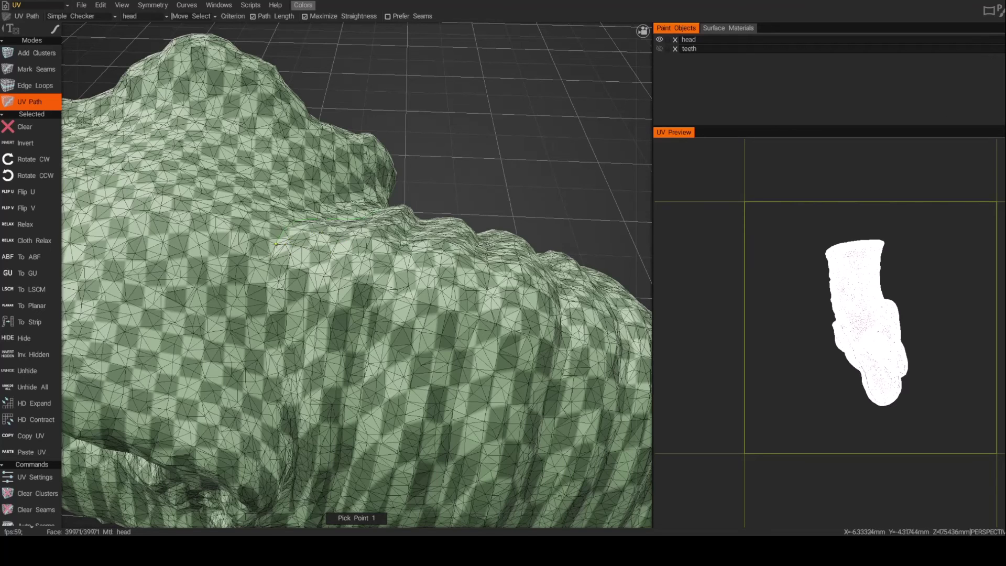
{"action": "left_click", "coordinate": [275, 245]}
{"action": "left_click_drag", "start_coordinate": [276, 244], "coordinate": [287, 163], "text": "alt"}
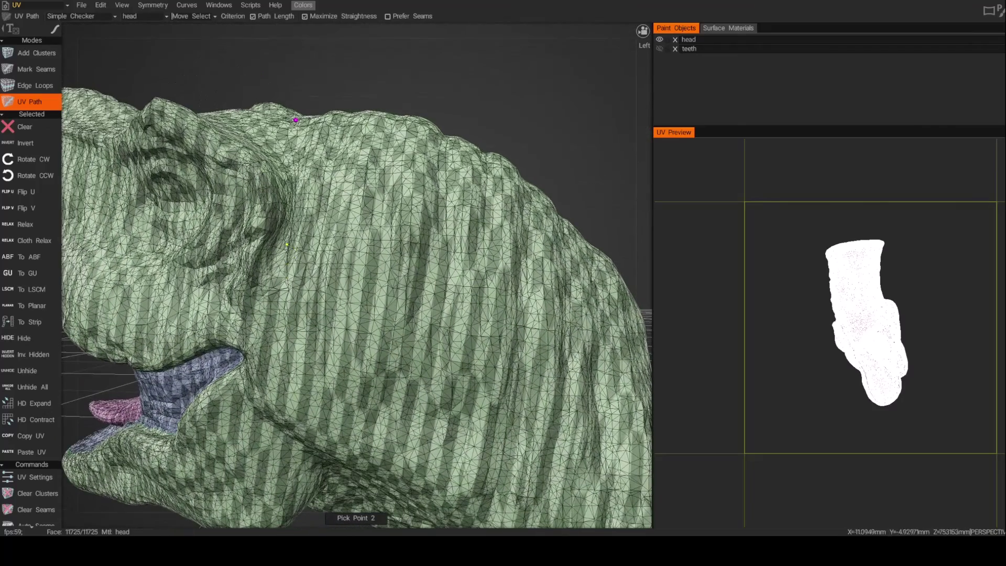
{"action": "left_click", "coordinate": [286, 244]}
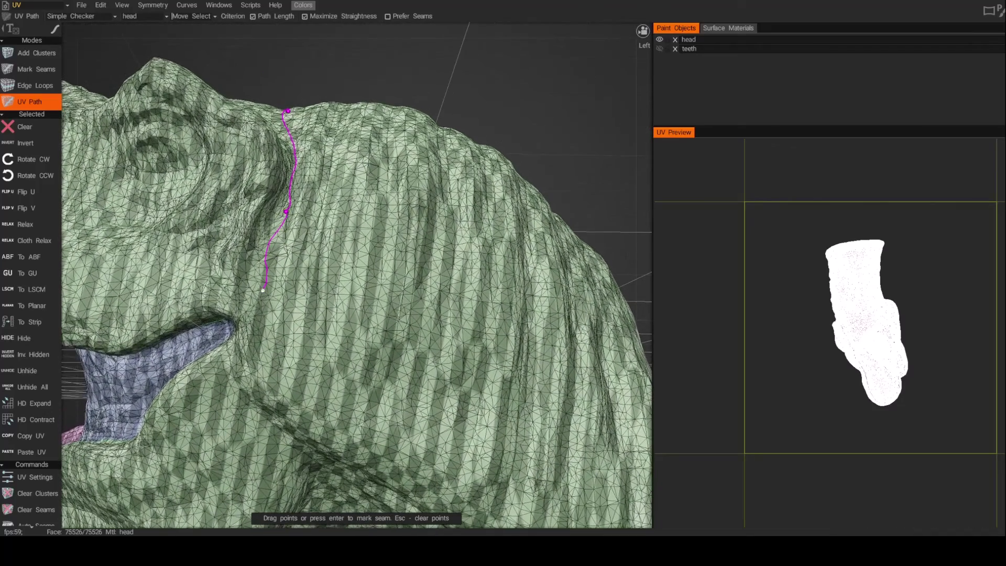
Step: Extend the UV path to the seam at the left mouth corner and mark it as a seam
{"action": "left_click_drag", "start_coordinate": [251, 312], "coordinate": [262, 304], "text": "alt"}
{"action": "right_click_drag", "start_coordinate": [262, 304], "coordinate": [264, 288], "text": "alt"}
{"action": "left_click_drag", "start_coordinate": [264, 289], "coordinate": [226, 307], "text": "alt"}
{"action": "left_click", "coordinate": [200, 300]}
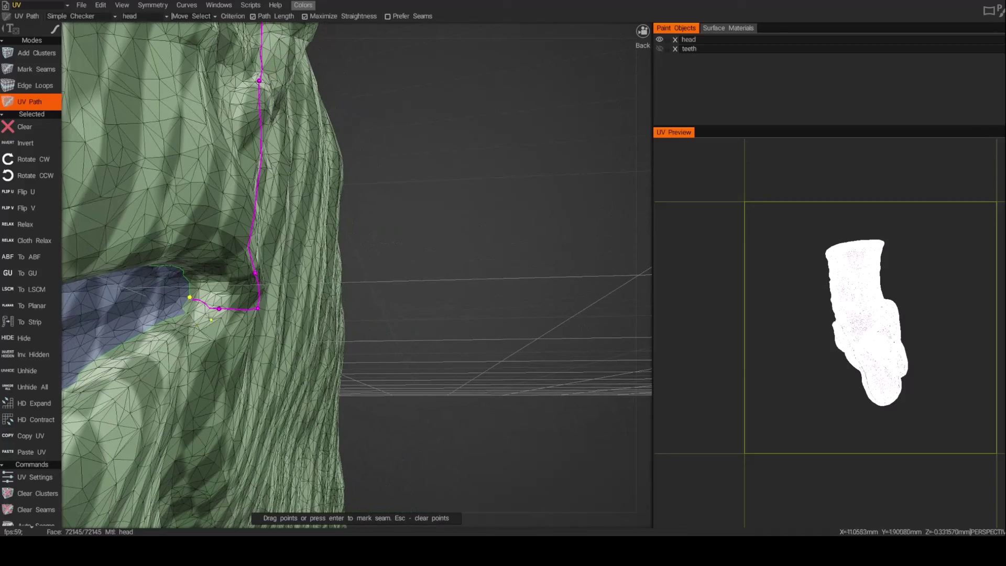
{"action": "key", "text": "Return"}
Step: Clear the leftover path point and start a new UV path on the lip seam at the right mouth corner
{"action": "middle_click_drag", "start_coordinate": [221, 317], "coordinate": [246, 280]}
{"action": "scroll", "coordinate": [296, 272], "scroll_direction": "up", "scroll_amount": 6}
{"action": "scroll", "coordinate": [297, 273], "scroll_direction": "up", "scroll_amount": 2}
{"action": "key", "text": "Escape"}
{"action": "middle_click_drag", "start_coordinate": [195, 225], "coordinate": [239, 231]}
{"action": "scroll", "coordinate": [226, 221], "scroll_direction": "up", "scroll_amount": 4}
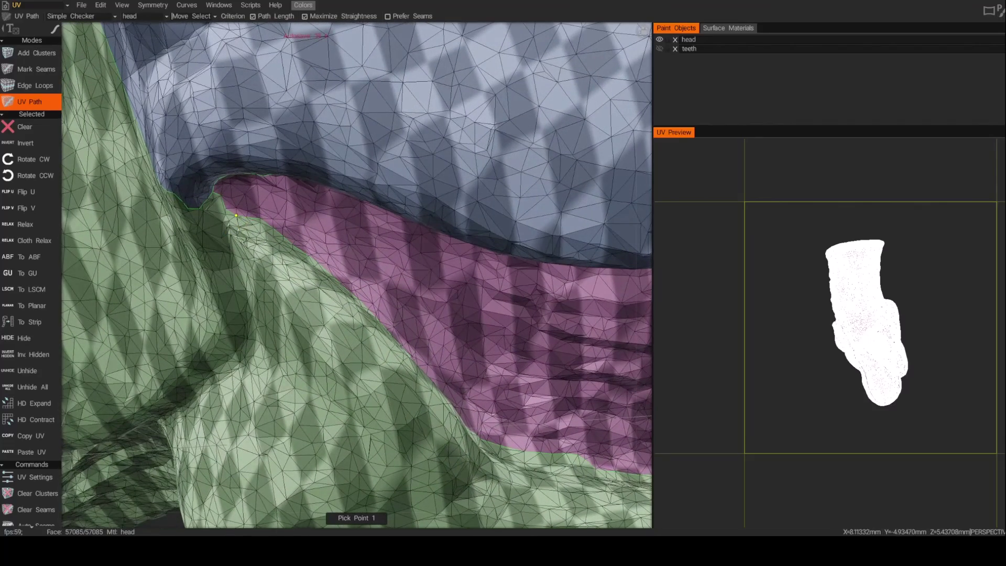
{"action": "left_click", "coordinate": [236, 215]}
Step: Run the UV path from the right mouth corner down along the jaw crease and across beneath the throat
{"action": "middle_click_drag", "start_coordinate": [237, 236], "coordinate": [256, 255]}
{"action": "left_click", "coordinate": [232, 223]}
{"action": "scroll", "coordinate": [241, 268], "scroll_direction": "down", "scroll_amount": 5}
{"action": "left_click", "coordinate": [280, 238]}
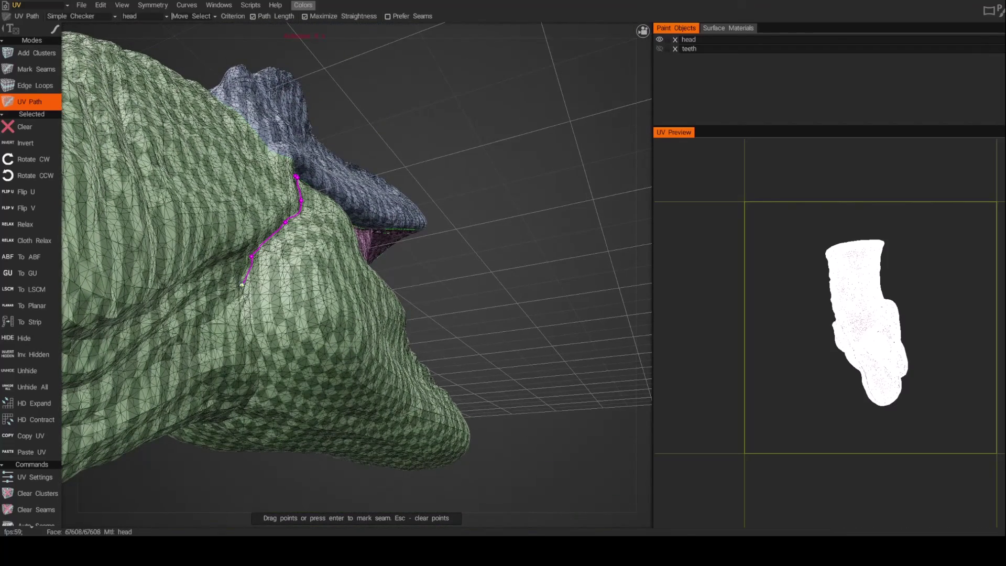
{"action": "middle_click_drag", "start_coordinate": [243, 275], "coordinate": [304, 172]}
{"action": "left_click_drag", "start_coordinate": [308, 179], "coordinate": [312, 200]}
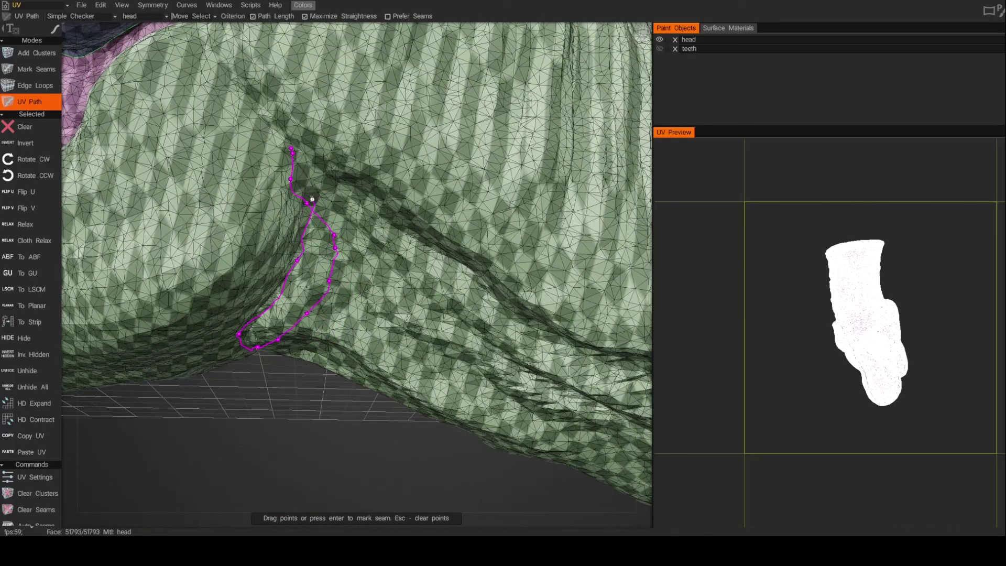
Step: Carry the UV path up the left jaw crease to the left mouth corner and mark it as a seam separating the lower jaw
{"action": "middle_click_drag", "start_coordinate": [312, 199], "coordinate": [295, 170]}
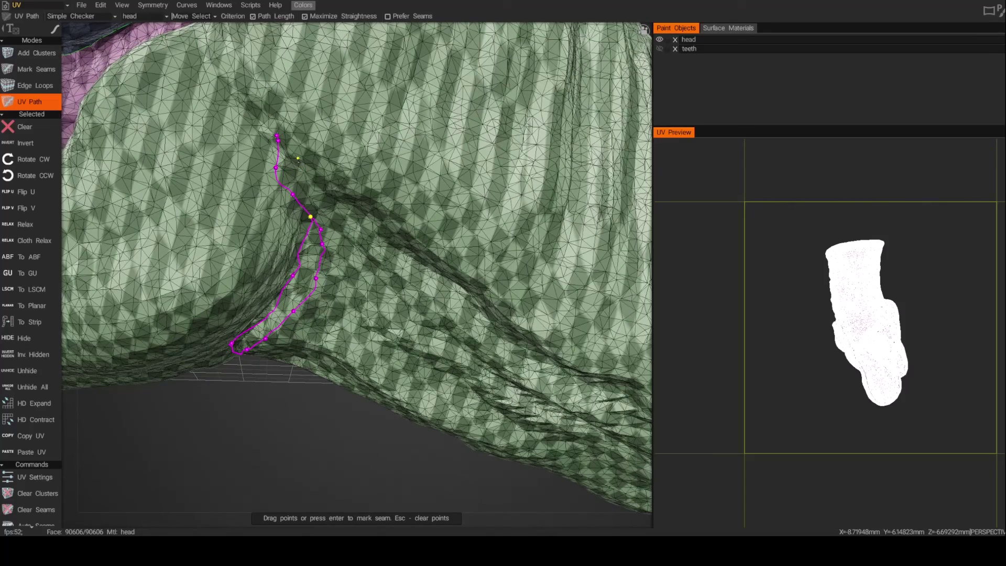
{"action": "middle_click_drag", "start_coordinate": [299, 158], "coordinate": [361, 274]}
{"action": "middle_click_drag", "start_coordinate": [336, 208], "coordinate": [352, 245]}
{"action": "left_click_drag", "start_coordinate": [357, 233], "coordinate": [359, 211]}
{"action": "middle_click_drag", "start_coordinate": [350, 239], "coordinate": [371, 164]}
{"action": "left_click", "coordinate": [384, 205]}
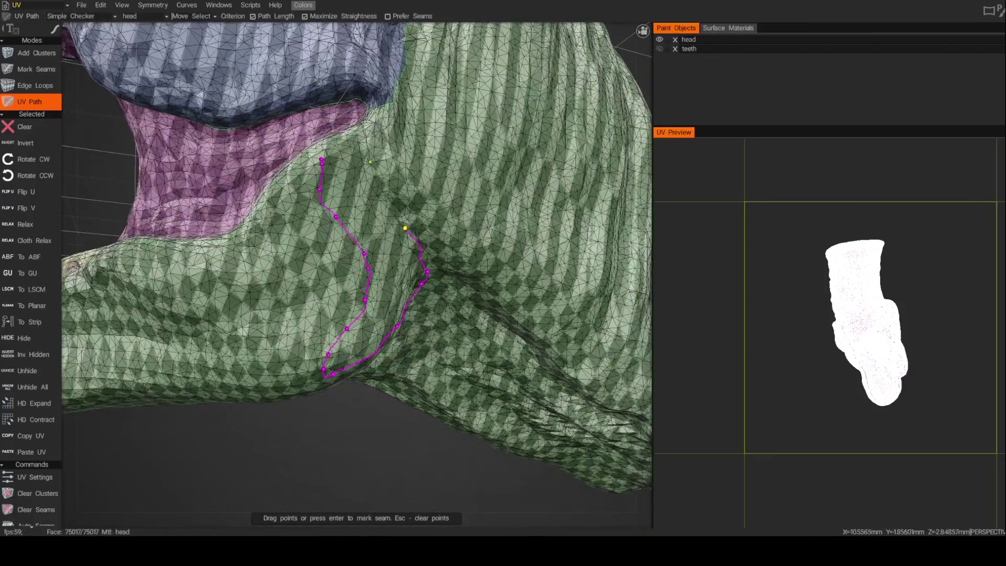
{"action": "left_click_drag", "start_coordinate": [370, 162], "coordinate": [414, 136], "text": "alt"}
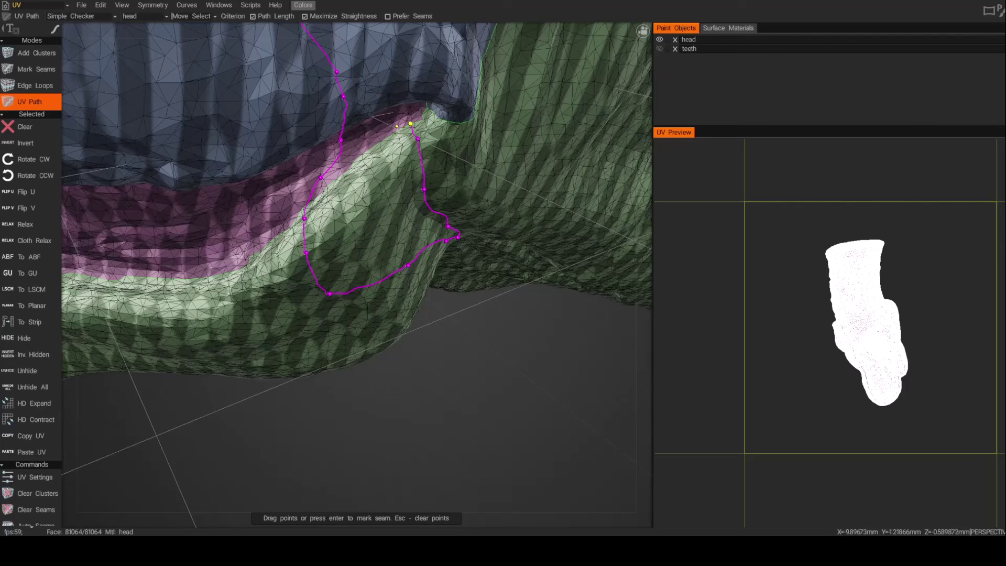
{"action": "key", "text": "Return"}
Step: Start a UV path on the upper edge of the neck's flat cut base and carry it down one side to the bottom edge
{"action": "right_click_drag", "start_coordinate": [411, 175], "coordinate": [461, 262], "text": "alt"}
{"action": "mouse_move", "coordinate": [461, 262]}
{"action": "left_mouse_down", "text": "alt"}
{"action": "mouse_move", "coordinate": [528, 276]}
{"action": "mouse_move", "coordinate": [548, 270]}
{"action": "mouse_move", "coordinate": [474, 272]}
{"action": "left_mouse_up", "text": "alt"}
{"action": "right_click_drag", "start_coordinate": [474, 272], "coordinate": [414, 268], "text": "alt"}
{"action": "mouse_move", "coordinate": [414, 267]}
{"action": "left_mouse_down", "text": "alt"}
{"action": "mouse_move", "coordinate": [422, 278]}
{"action": "mouse_move", "coordinate": [412, 283]}
{"action": "left_mouse_up", "text": "alt"}
{"action": "left_click_drag", "start_coordinate": [322, 347], "coordinate": [308, 260], "text": "alt"}
{"action": "left_click", "coordinate": [308, 258]}
{"action": "left_click_drag", "start_coordinate": [293, 346], "coordinate": [297, 304], "text": "alt"}
{"action": "left_click", "coordinate": [277, 326]}
{"action": "left_click_drag", "start_coordinate": [251, 403], "coordinate": [286, 330], "text": "alt"}
{"action": "left_click", "coordinate": [361, 354]}
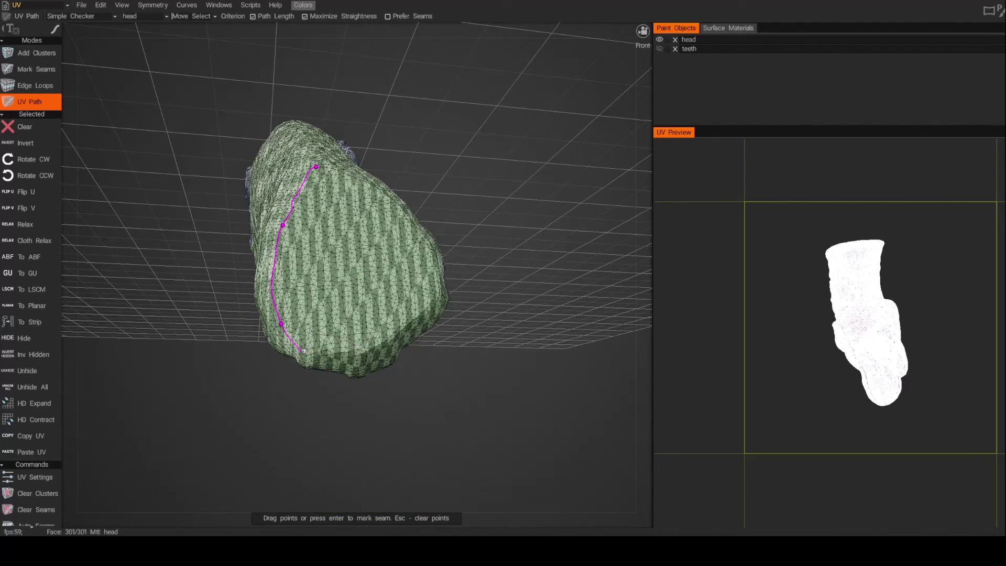
{"action": "left_click", "coordinate": [348, 352]}
{"action": "left_click_drag", "start_coordinate": [335, 356], "coordinate": [336, 357], "text": "alt"}
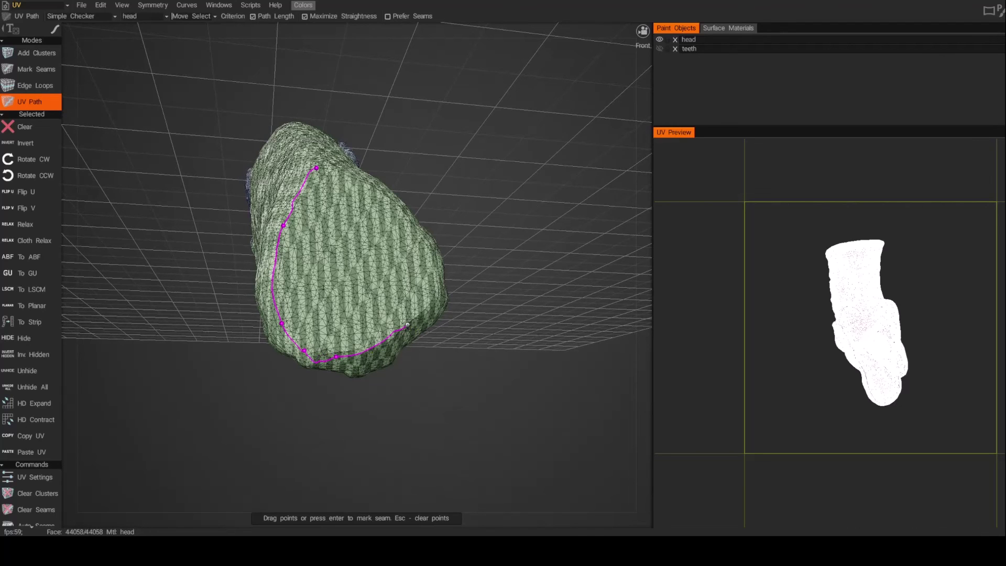
Step: Carry the UV path up the opposite edge of the neck base and close it at its starting point
{"action": "left_click_drag", "start_coordinate": [408, 325], "coordinate": [400, 341], "text": "alt"}
{"action": "left_click", "coordinate": [428, 292]}
{"action": "left_click_drag", "start_coordinate": [428, 290], "coordinate": [428, 303], "text": "alt"}
{"action": "left_click_drag", "start_coordinate": [412, 246], "coordinate": [409, 257], "text": "alt"}
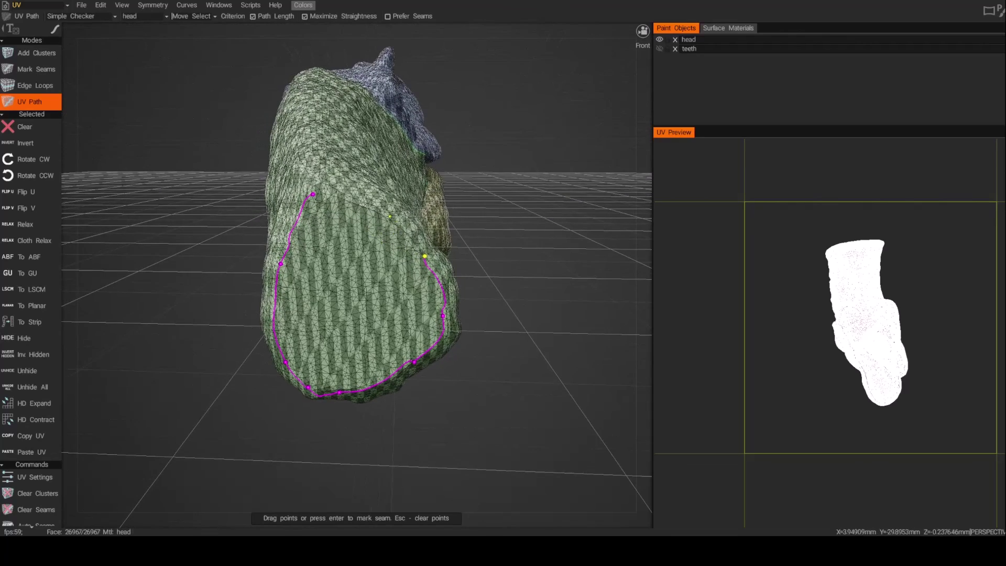
{"action": "left_click", "coordinate": [387, 217]}
{"action": "left_click_drag", "start_coordinate": [355, 211], "coordinate": [367, 215], "text": "alt"}
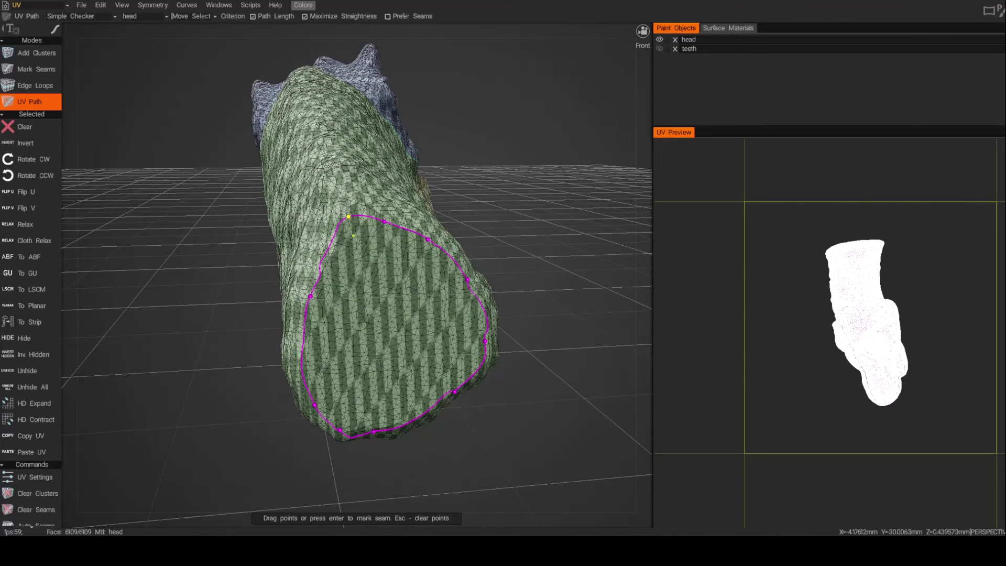
Step: Check the closed path around the neck base and mark it as a seam
{"action": "left_click_drag", "start_coordinate": [458, 230], "coordinate": [520, 143], "text": "alt"}
{"action": "left_click_drag", "start_coordinate": [414, 235], "coordinate": [393, 237], "text": "alt"}
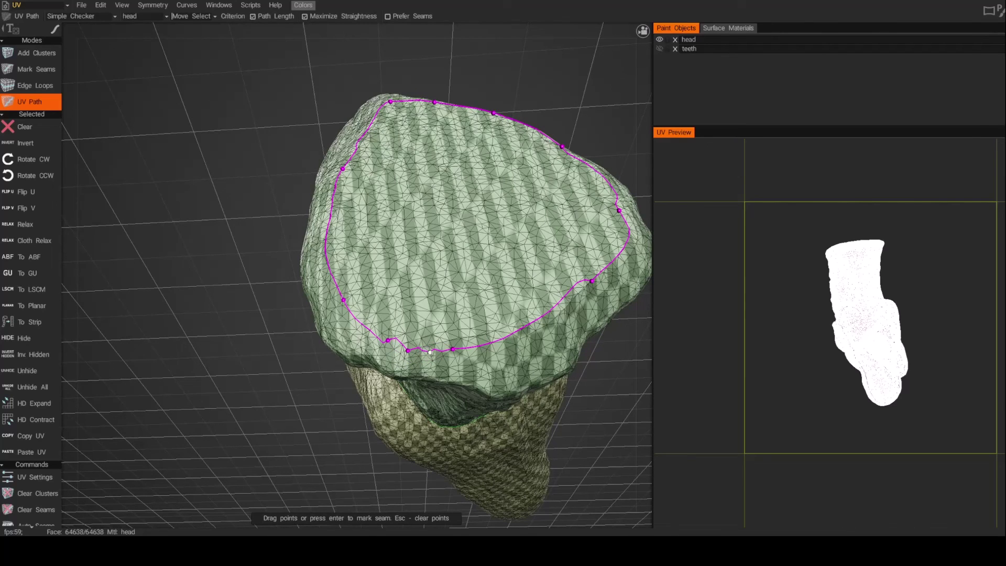
{"action": "mouse_move", "coordinate": [568, 419]}
{"action": "left_mouse_down"}
{"action": "mouse_move", "coordinate": [553, 411]}
{"action": "mouse_move", "coordinate": [559, 402]}
{"action": "left_mouse_up"}
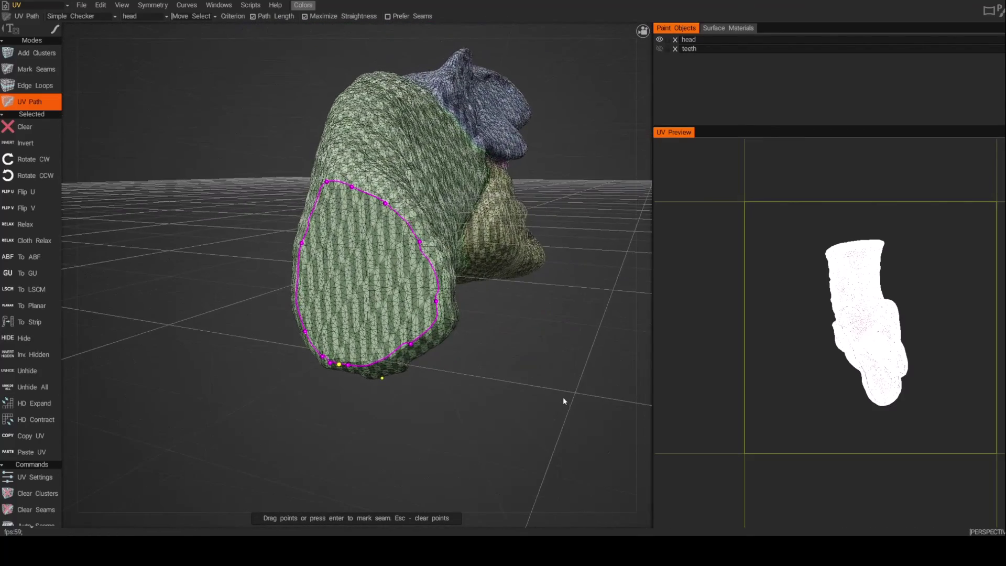
{"action": "key", "text": "Return"}
Step: Clear the leftover path point and start a new UV path at the middle of the jaw seam beneath the throat
{"action": "left_click_drag", "start_coordinate": [496, 345], "coordinate": [486, 313]}
{"action": "key", "text": "Escape"}
{"action": "scroll", "coordinate": [433, 273], "scroll_direction": "up", "scroll_amount": 4}
{"action": "scroll", "coordinate": [456, 184], "scroll_direction": "up", "scroll_amount": 2}
{"action": "mouse_move", "coordinate": [467, 174]}
{"action": "left_mouse_down"}
{"action": "mouse_move", "coordinate": [457, 180]}
{"action": "mouse_move", "coordinate": [466, 169]}
{"action": "left_mouse_up"}
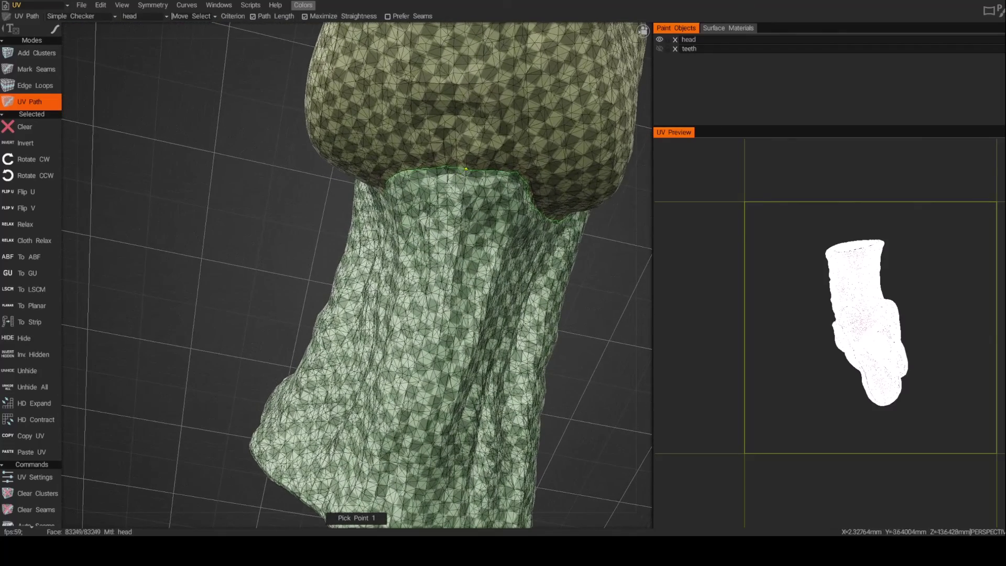
{"action": "left_click", "coordinate": [466, 169]}
Step: Extend the UV path along the underside of the neck to the neck base seam and mark it as a seam
{"action": "left_click_drag", "start_coordinate": [283, 472], "coordinate": [298, 290]}
{"action": "left_click", "coordinate": [297, 303]}
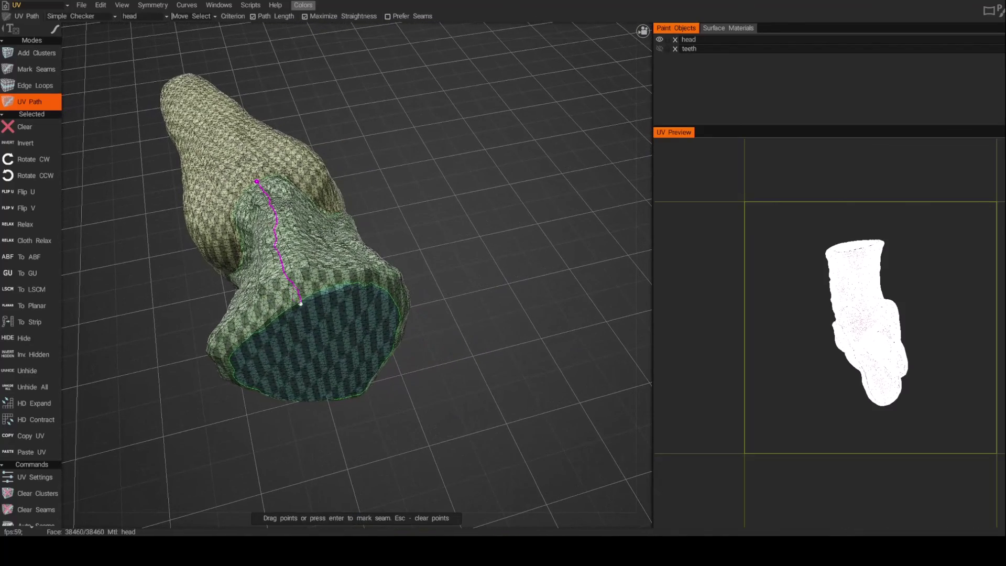
{"action": "left_click_drag", "start_coordinate": [301, 304], "coordinate": [421, 373], "text": "alt"}
{"action": "key", "text": "Return"}
Step: Unwrap the head's UV islands and arrange them with Pack UV and Shuffle/Pack
{"action": "left_click_drag", "start_coordinate": [482, 344], "coordinate": [382, 353]}
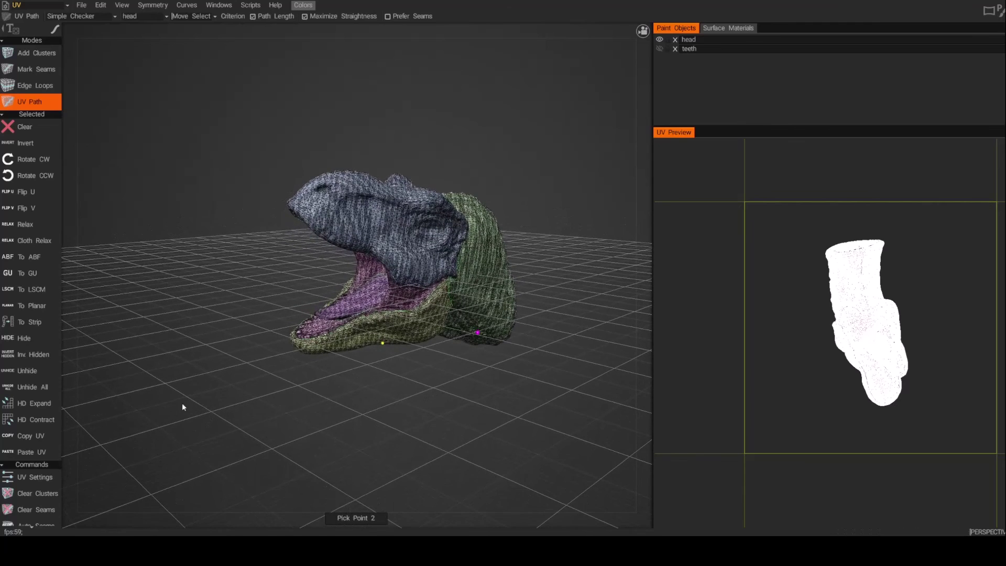
{"action": "scroll", "coordinate": [43, 343], "scroll_direction": "down", "scroll_amount": 5}
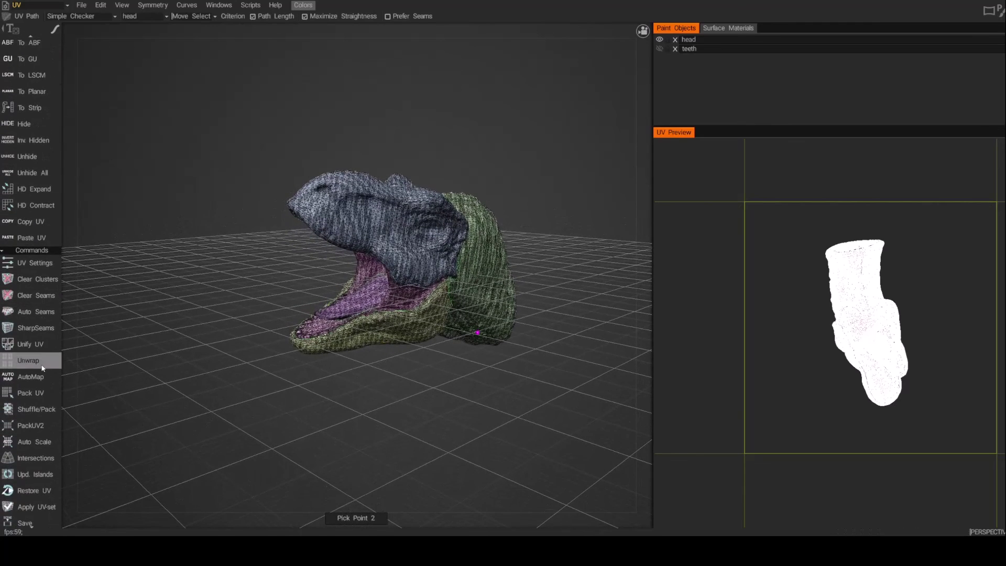
{"action": "left_click", "coordinate": [33, 397]}
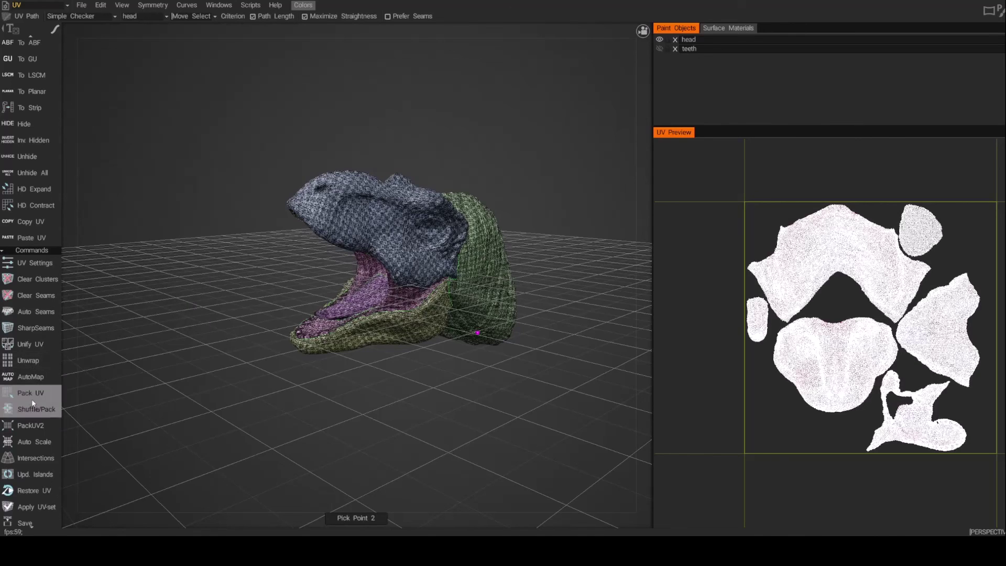
{"action": "left_click", "coordinate": [26, 410]}
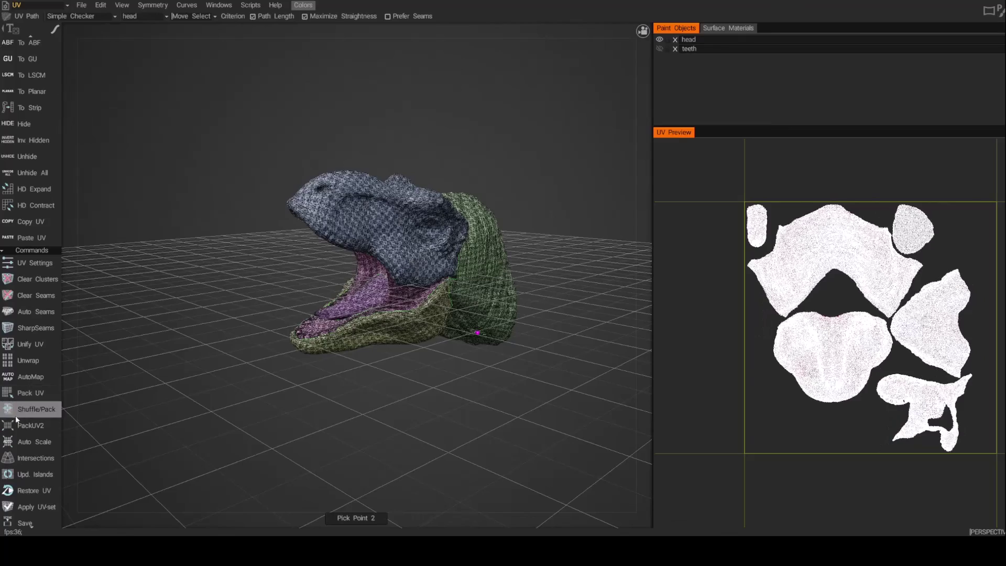
Step: Calculate ambient occlusion for the head into a new layer using Sphere light sources and a light count of 4096
{"action": "left_click_drag", "start_coordinate": [420, 388], "coordinate": [435, 234]}
{"action": "left_click_drag", "start_coordinate": [378, 301], "coordinate": [283, 218]}
{"action": "left_click_drag", "start_coordinate": [472, 251], "coordinate": [431, 336]}
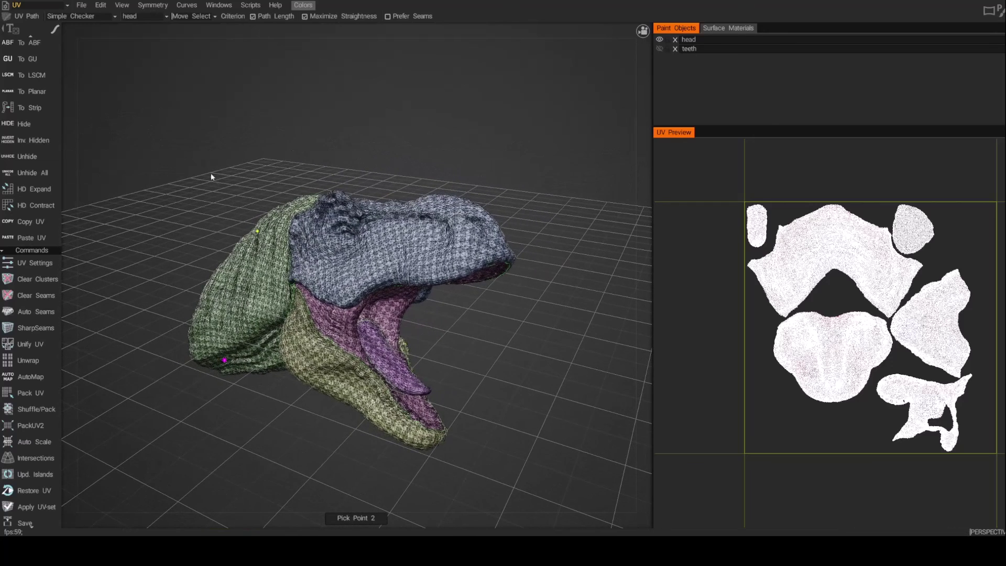
{"action": "left_click", "coordinate": [102, 5]}
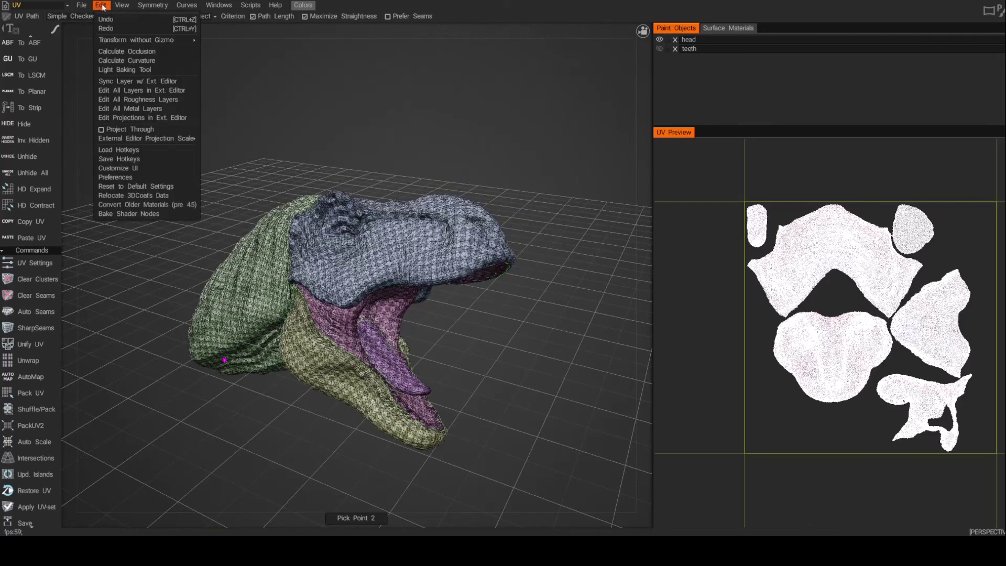
{"action": "left_click", "coordinate": [143, 52]}
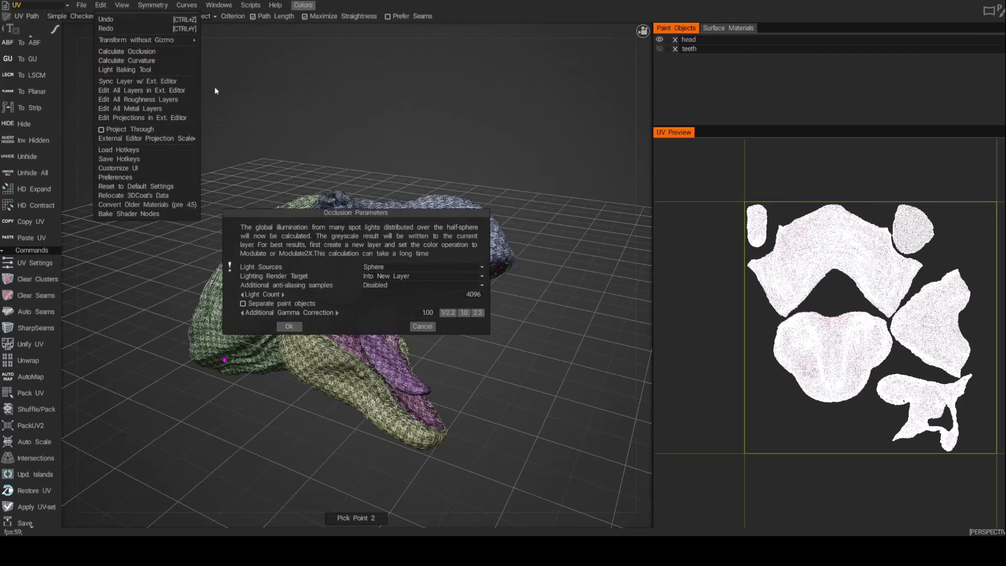
{"action": "left_click", "coordinate": [290, 327]}
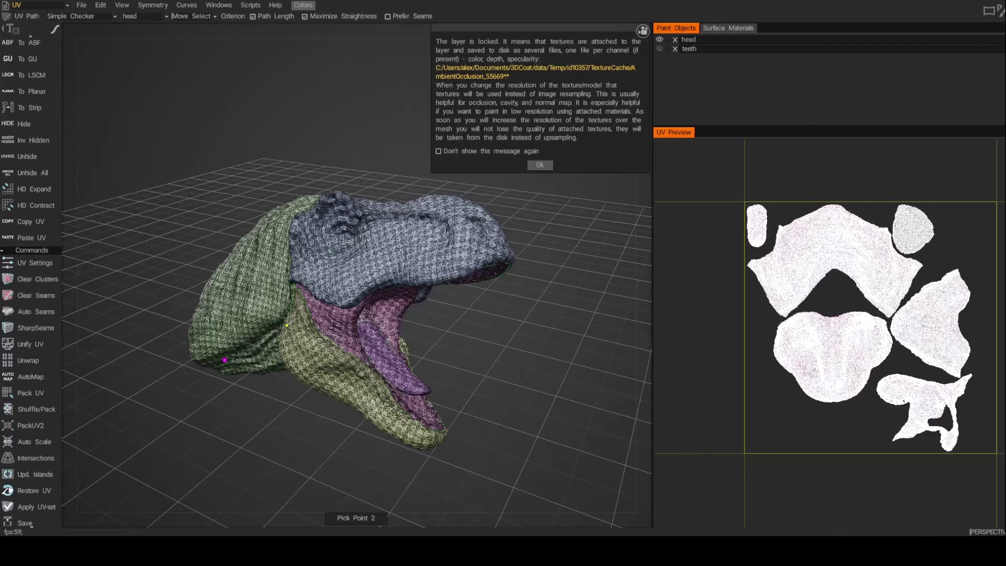
{"action": "left_click", "coordinate": [540, 164]}
{"action": "left_click_drag", "start_coordinate": [536, 164], "coordinate": [100, 87]}
Step: Switch to the Paint room and apply the changed UV layout to the head
{"action": "left_click", "coordinate": [48, 4]}
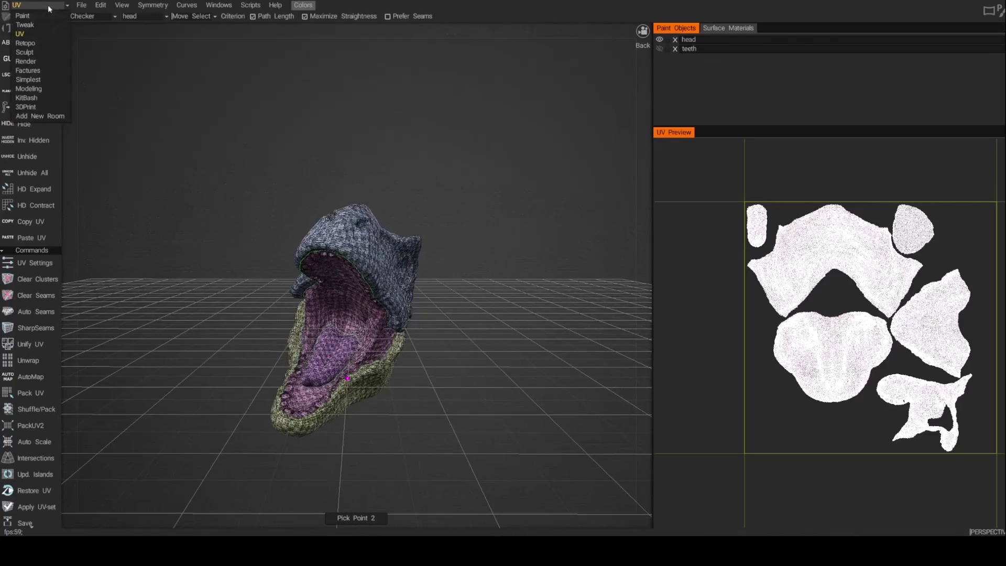
{"action": "left_click", "coordinate": [41, 15]}
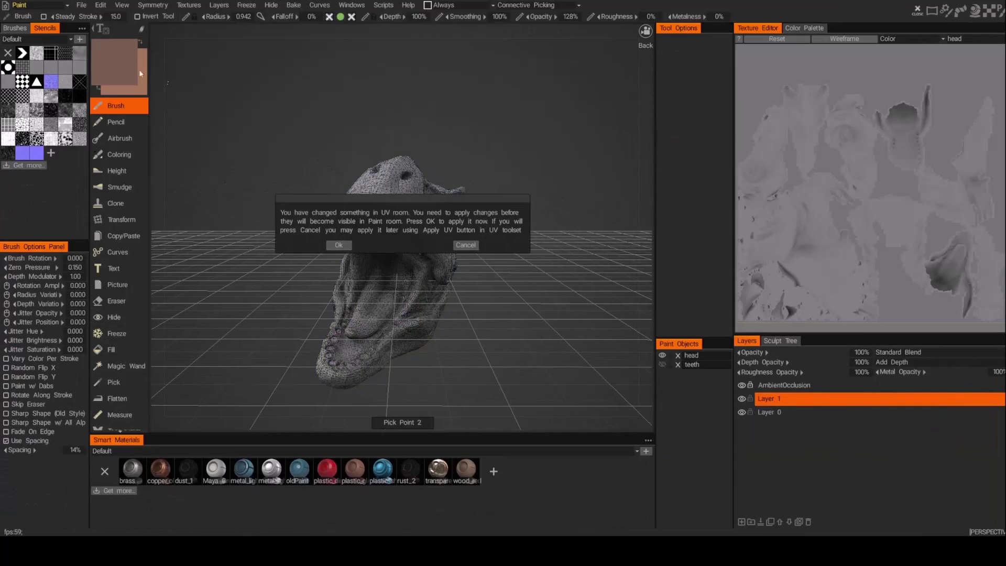
{"action": "left_click", "coordinate": [338, 245]}
{"action": "left_click_drag", "start_coordinate": [550, 225], "coordinate": [419, 233]}
{"action": "left_click", "coordinate": [338, 241]}
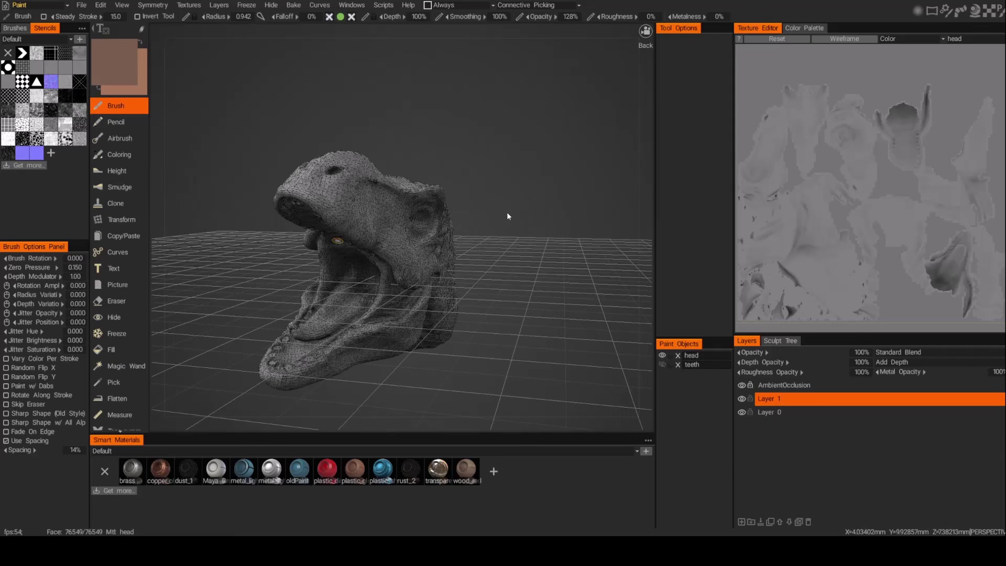
{"action": "left_click_drag", "start_coordinate": [510, 220], "coordinate": [569, 208]}
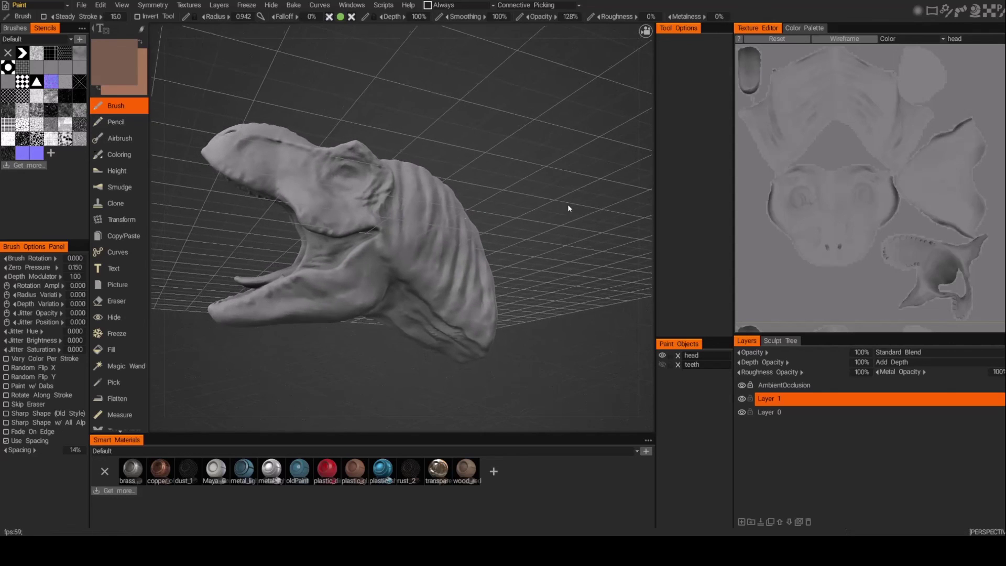
Step: Hide and show the AmbientOcclusion layer to compare the head with and without the baked shading
{"action": "left_click", "coordinate": [741, 385]}
{"action": "key", "text": "KP_3"}
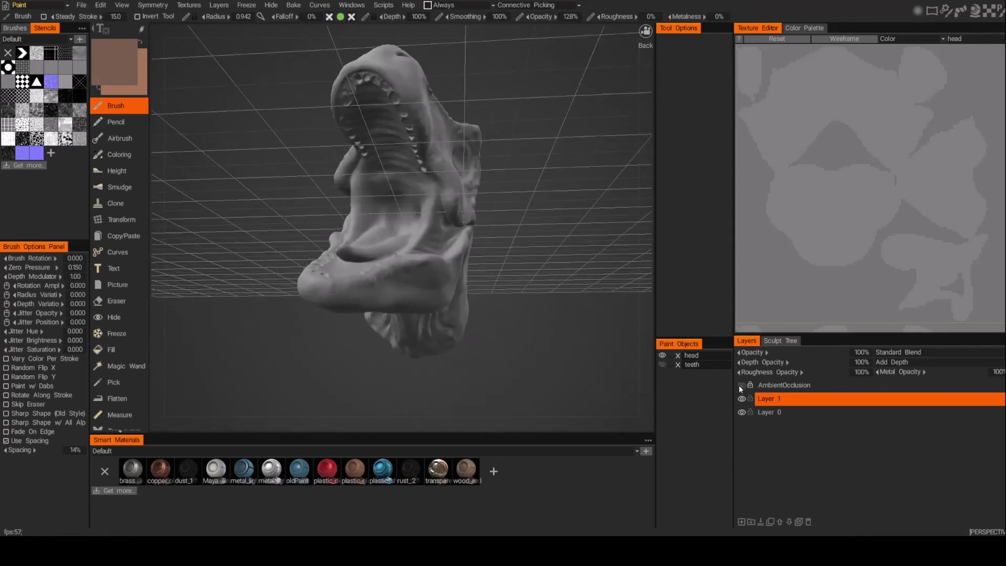
{"action": "left_click", "coordinate": [742, 385]}
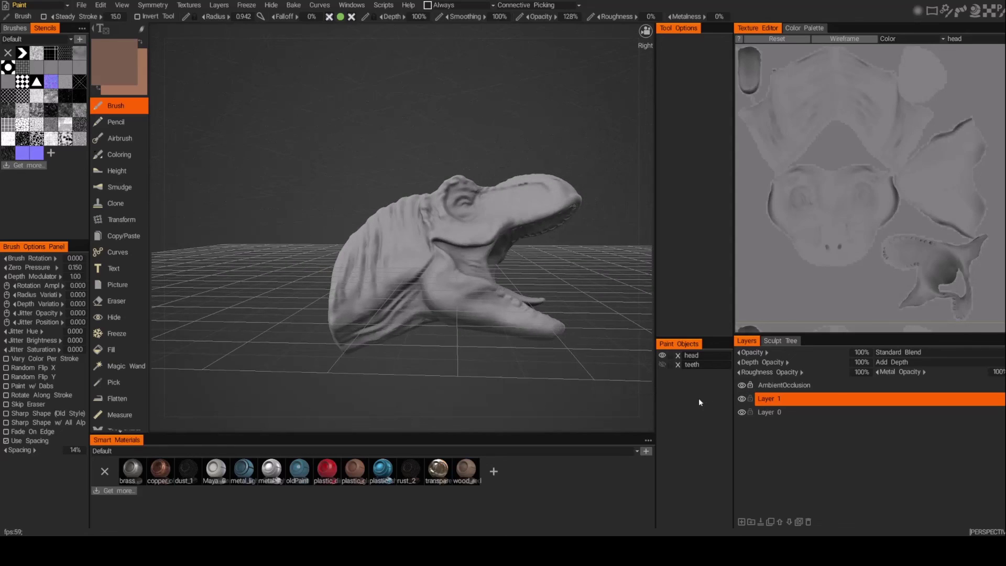
{"action": "key", "text": "ctrl+KP_1"}
{"action": "key", "text": "ctrl+KP_3"}
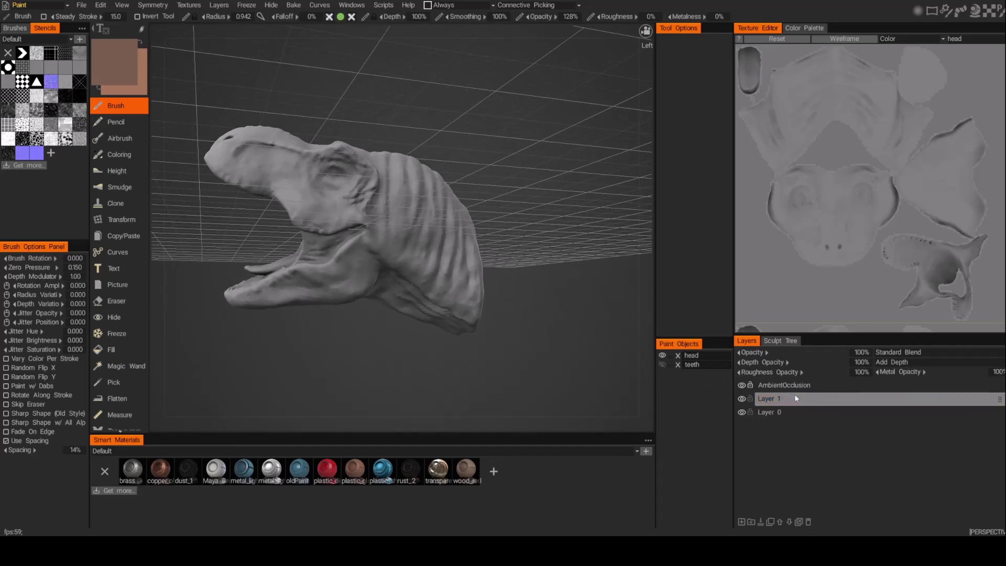
Step: Try the AmbientOcclusion layer at 300% opacity and settle its opacity at 200%
{"action": "left_click", "coordinate": [863, 385]}
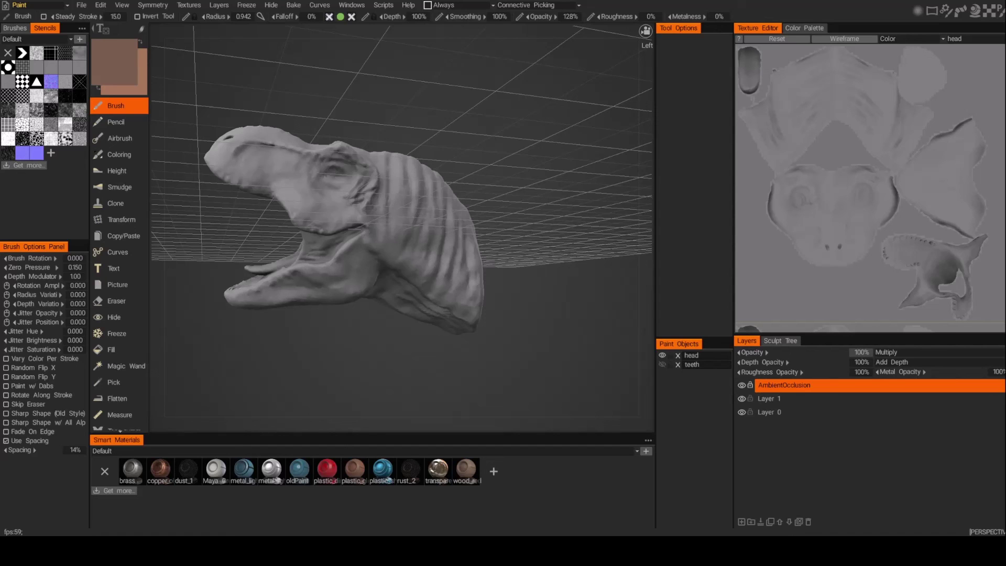
{"action": "left_click_drag", "start_coordinate": [861, 353], "coordinate": [862, 360]}
{"action": "right_click_drag", "start_coordinate": [424, 332], "coordinate": [489, 347]}
{"action": "left_click_drag", "start_coordinate": [491, 347], "coordinate": [518, 337]}
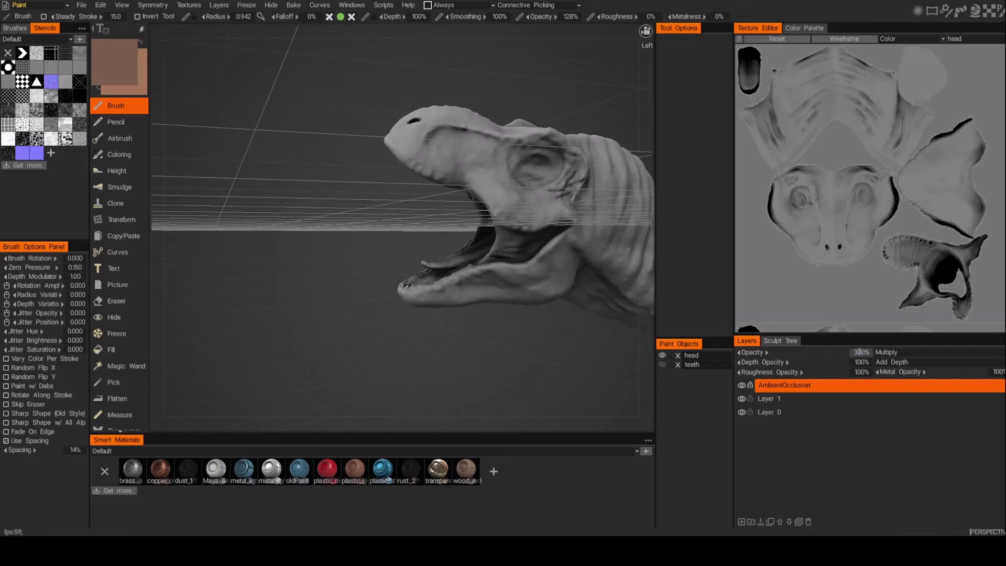
{"action": "left_click_drag", "start_coordinate": [861, 353], "coordinate": [857, 353]}
Step: Examine the strengthened occlusion shading on the head from several sides, comparing it with the new UV layout
{"action": "mouse_move", "coordinate": [636, 348]}
{"action": "left_mouse_down"}
{"action": "mouse_move", "coordinate": [503, 332]}
{"action": "mouse_move", "coordinate": [568, 333]}
{"action": "left_mouse_up"}
{"action": "mouse_move", "coordinate": [569, 336]}
{"action": "right_mouse_down"}
{"action": "mouse_move", "coordinate": [597, 337]}
{"action": "mouse_move", "coordinate": [579, 333]}
{"action": "right_mouse_up"}
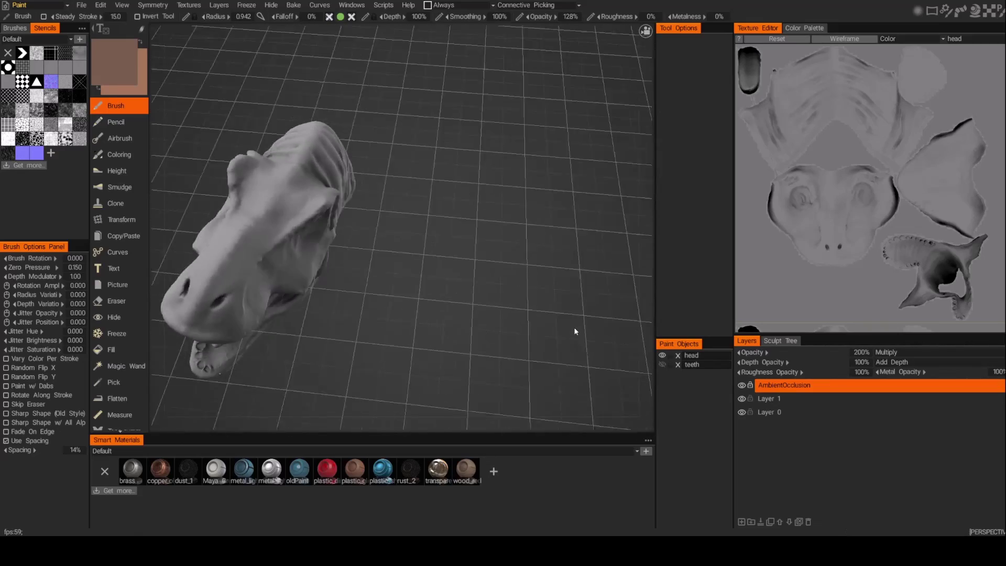
{"action": "left_click_drag", "start_coordinate": [575, 329], "coordinate": [559, 308]}
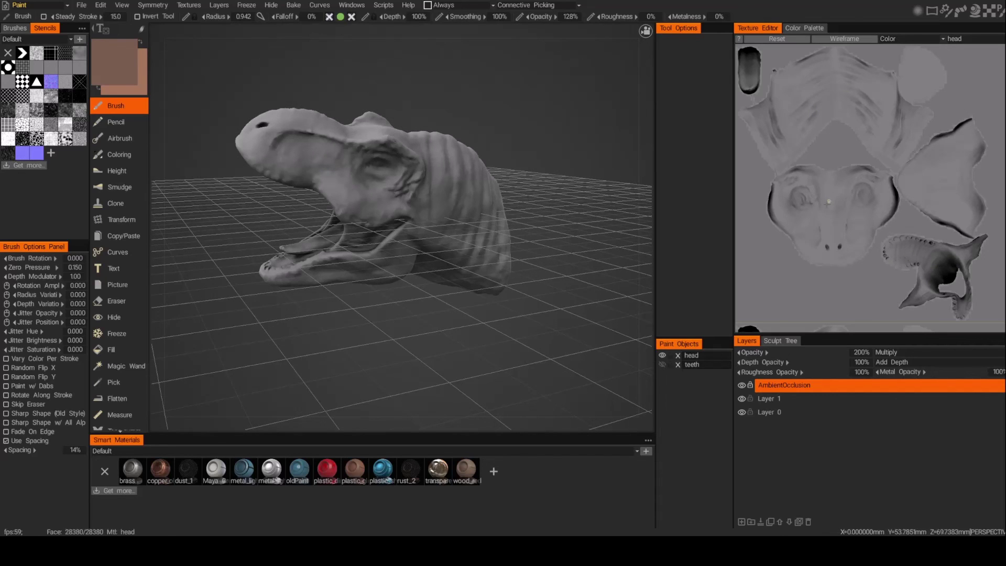
{"action": "left_click_drag", "start_coordinate": [495, 280], "coordinate": [852, 192]}
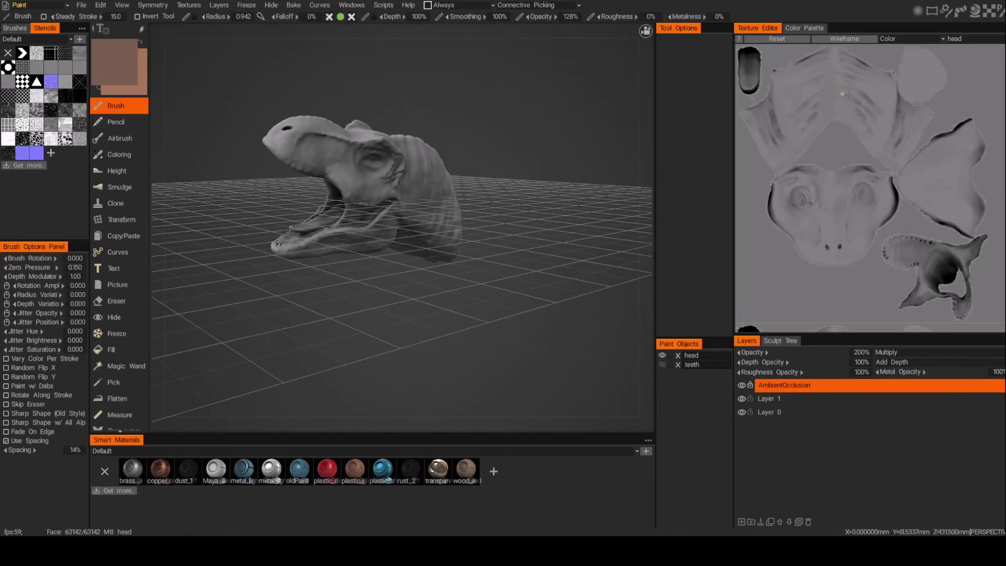
{"action": "left_click_drag", "start_coordinate": [512, 239], "coordinate": [531, 261]}
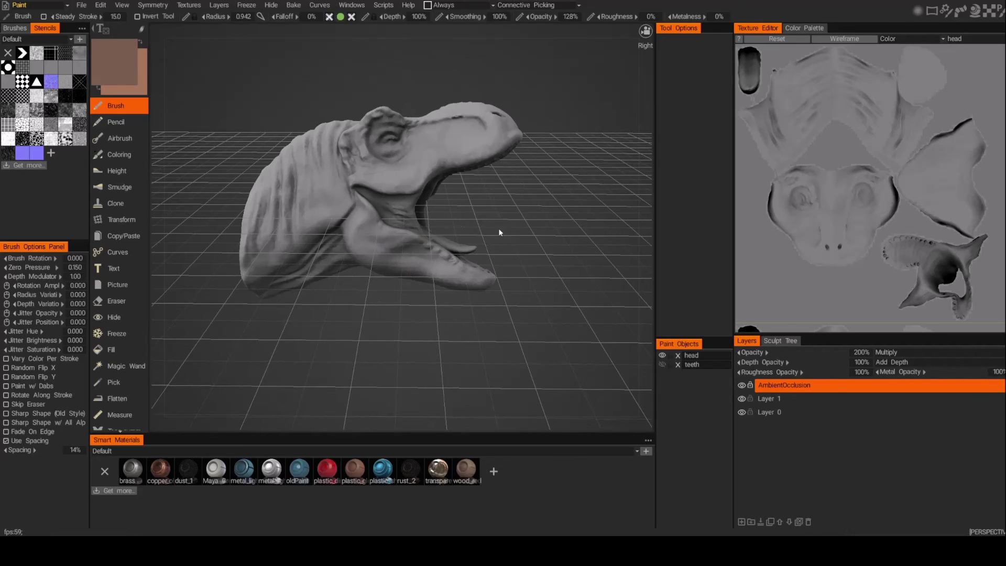
{"action": "mouse_move", "coordinate": [517, 227]}
{"action": "left_mouse_down"}
{"action": "mouse_move", "coordinate": [495, 224]}
{"action": "mouse_move", "coordinate": [512, 229]}
{"action": "left_mouse_up"}
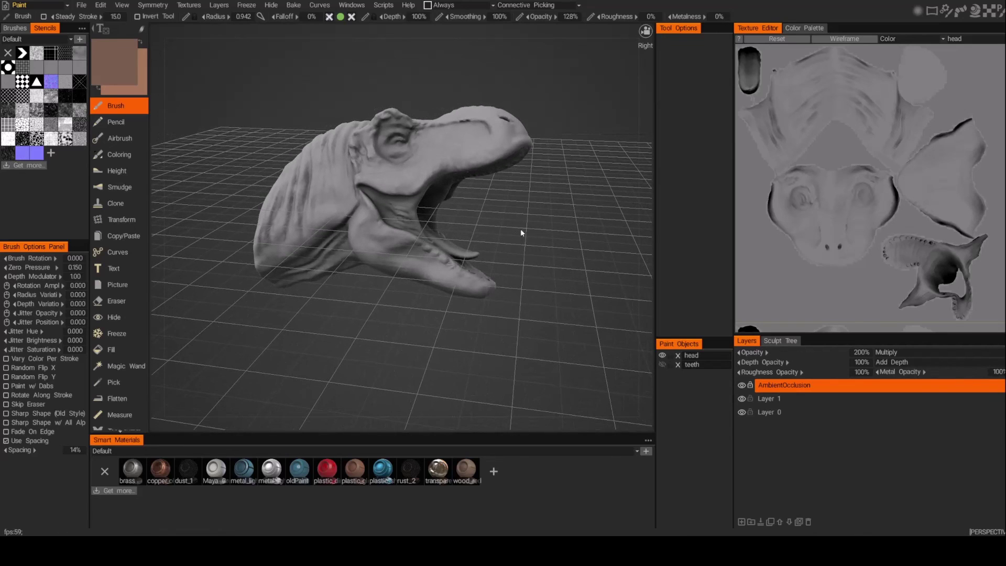